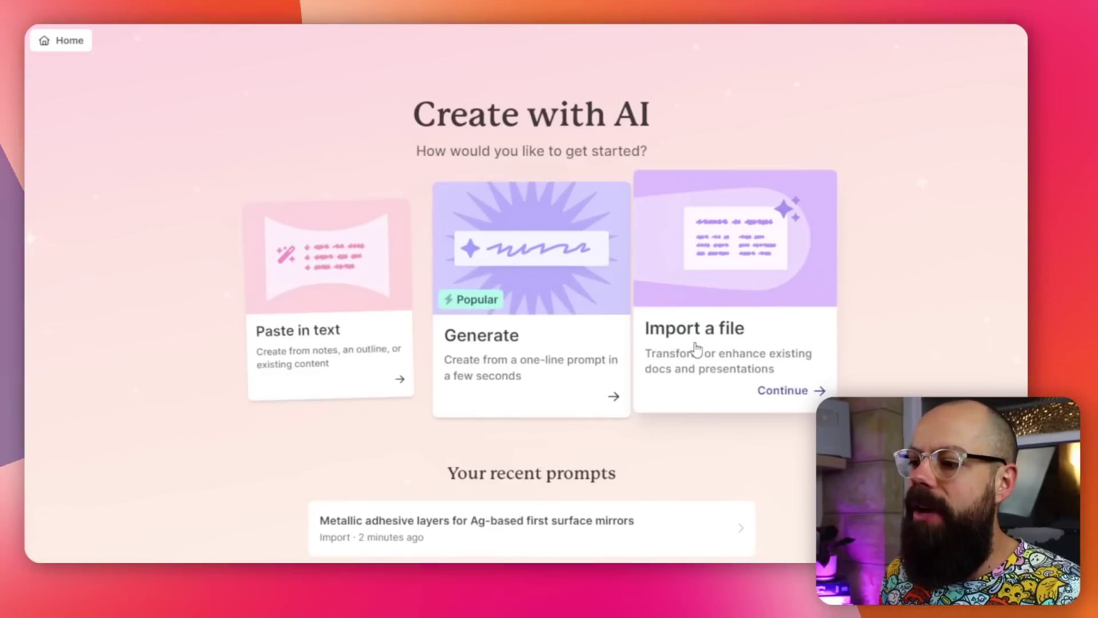
Start a new AI creation by importing a file
left_click(705, 345)
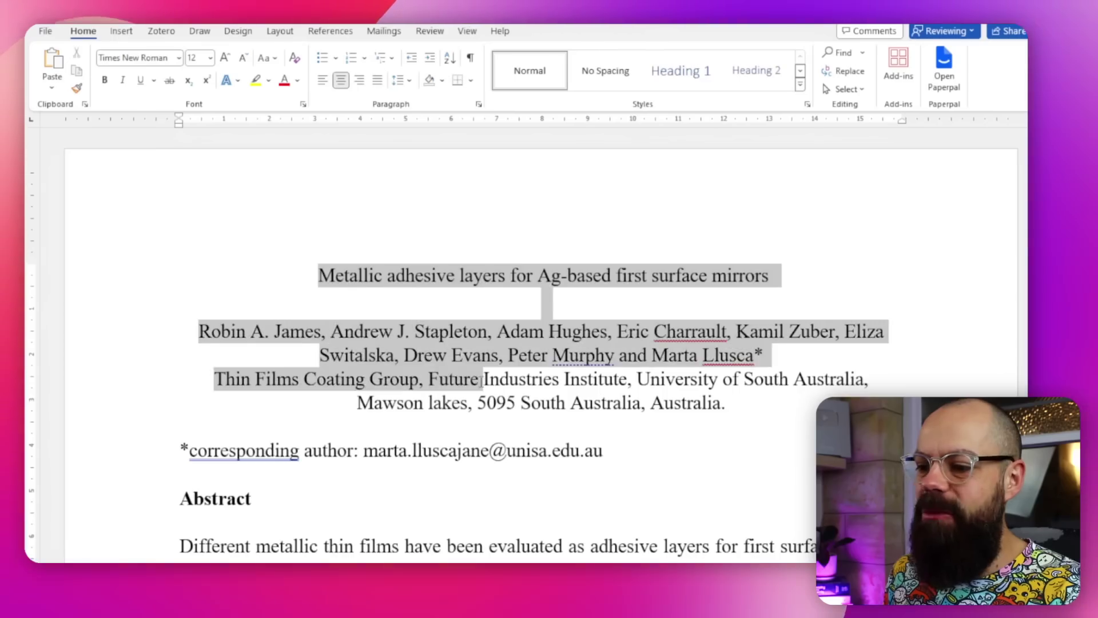
Look through the manuscript on metallic adhesive layers for Ag-based first surface mirrors in Word, from title page to methods
left_click_drag(503, 558, 298, 286)
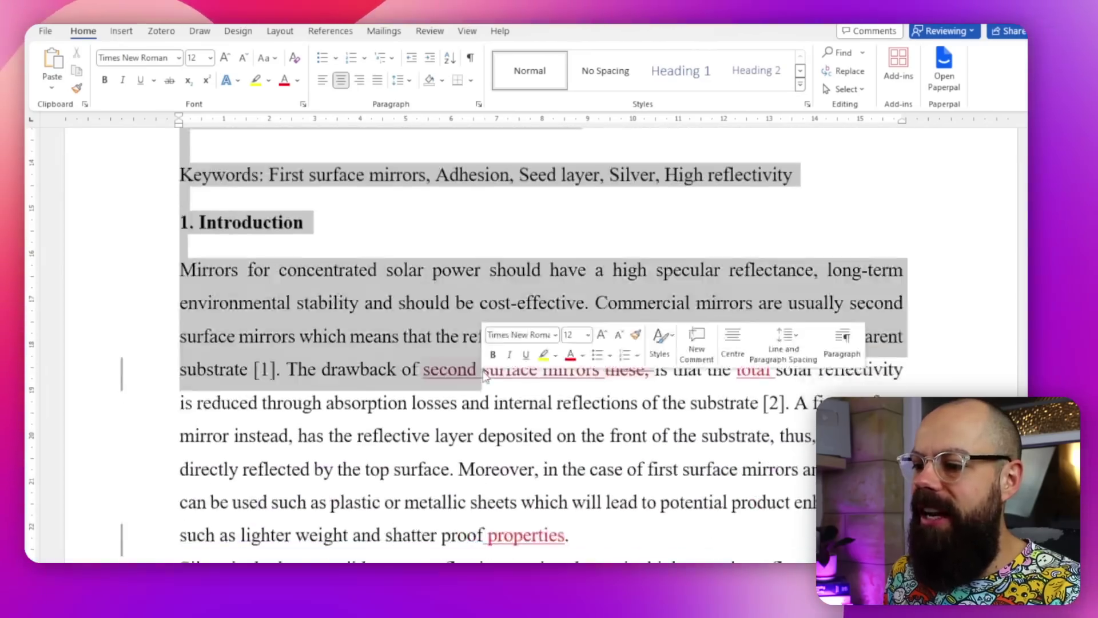
left_click(508, 322)
scroll(511, 322, "up", 2)
scroll(511, 322, "down", 20)
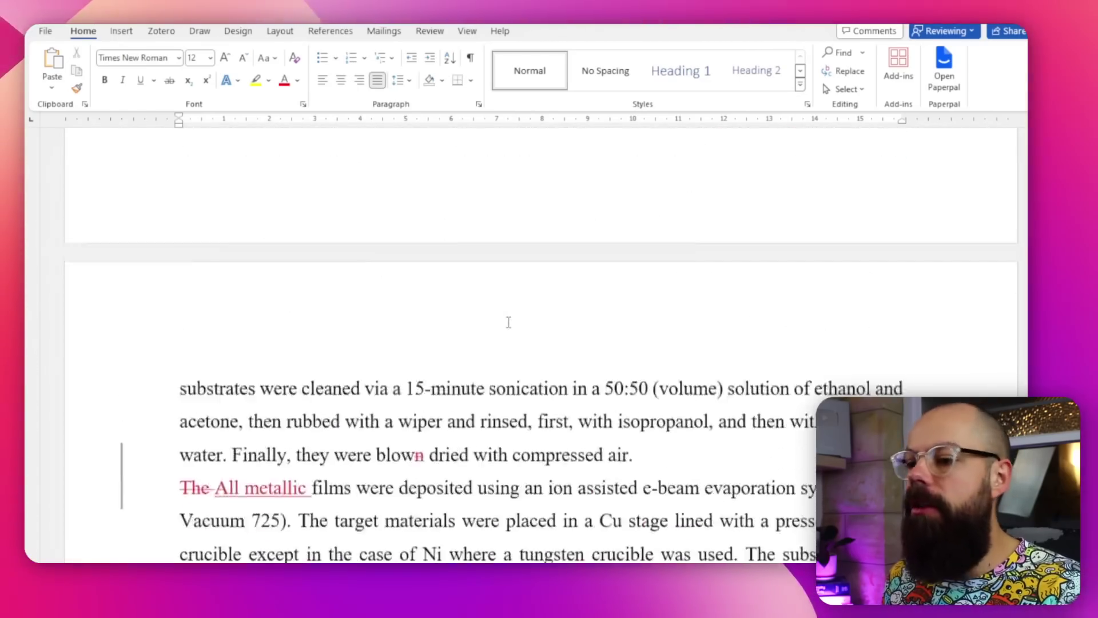
scroll(508, 322, "down", 20)
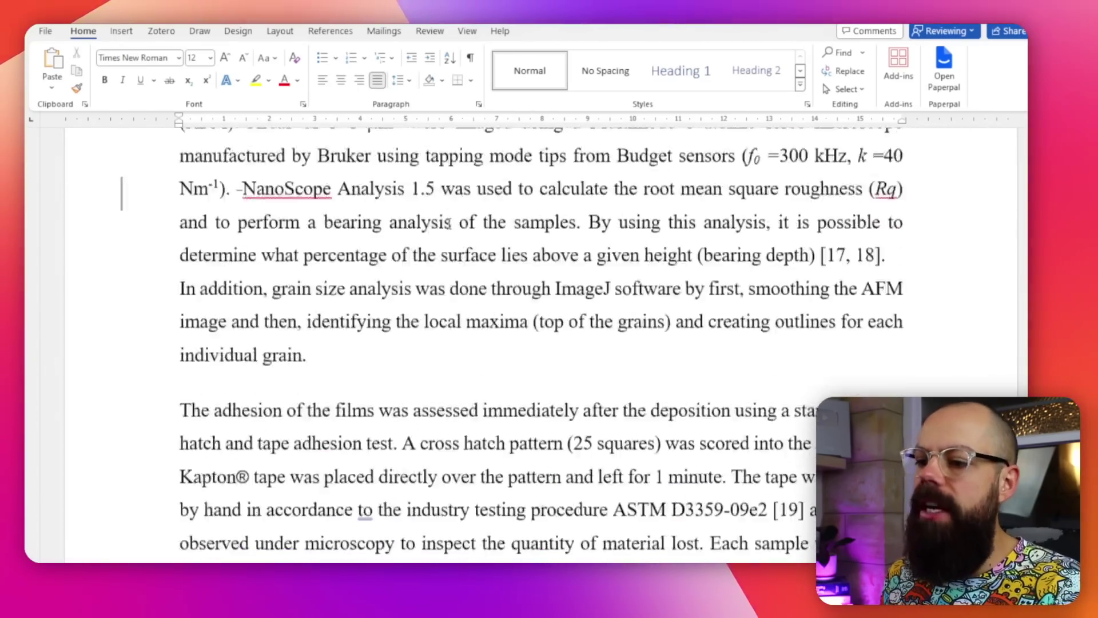
scroll(448, 227, "down", 10)
scroll(462, 263, "up", 1)
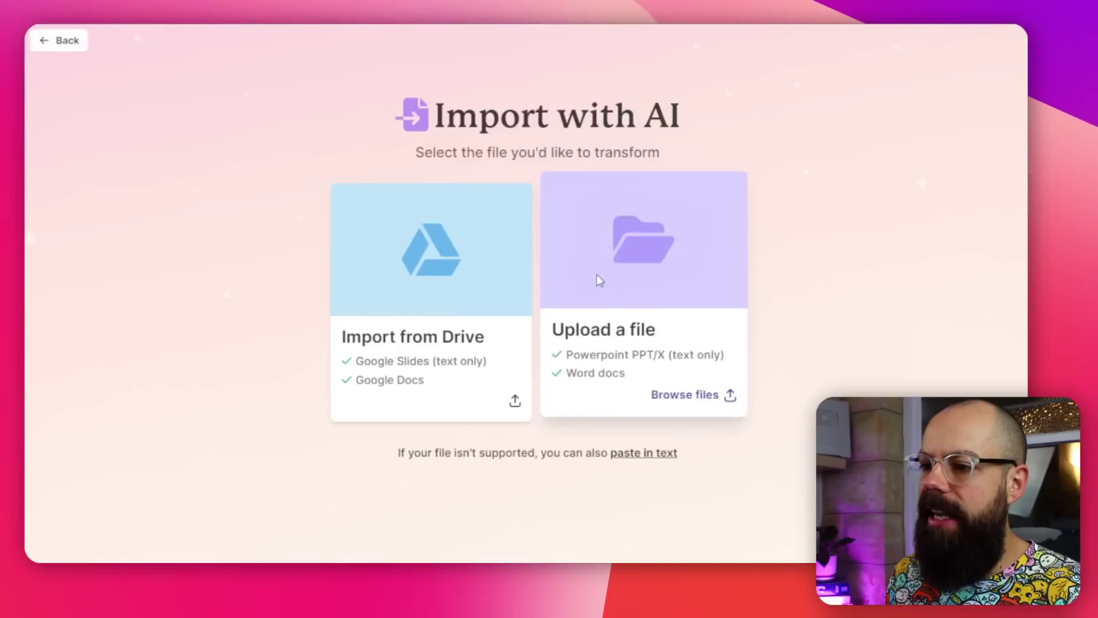
Upload the Word document "Seed layer article" in Gamma and continue with Presentation as the output type
left_click(596, 274)
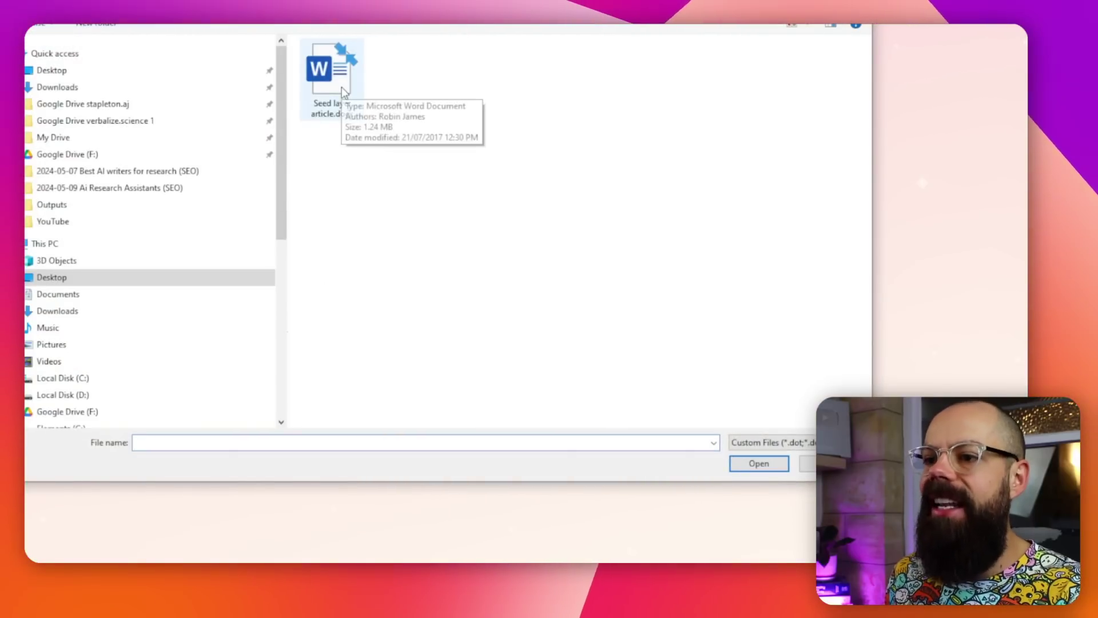
left_click(341, 89)
left_click(760, 464)
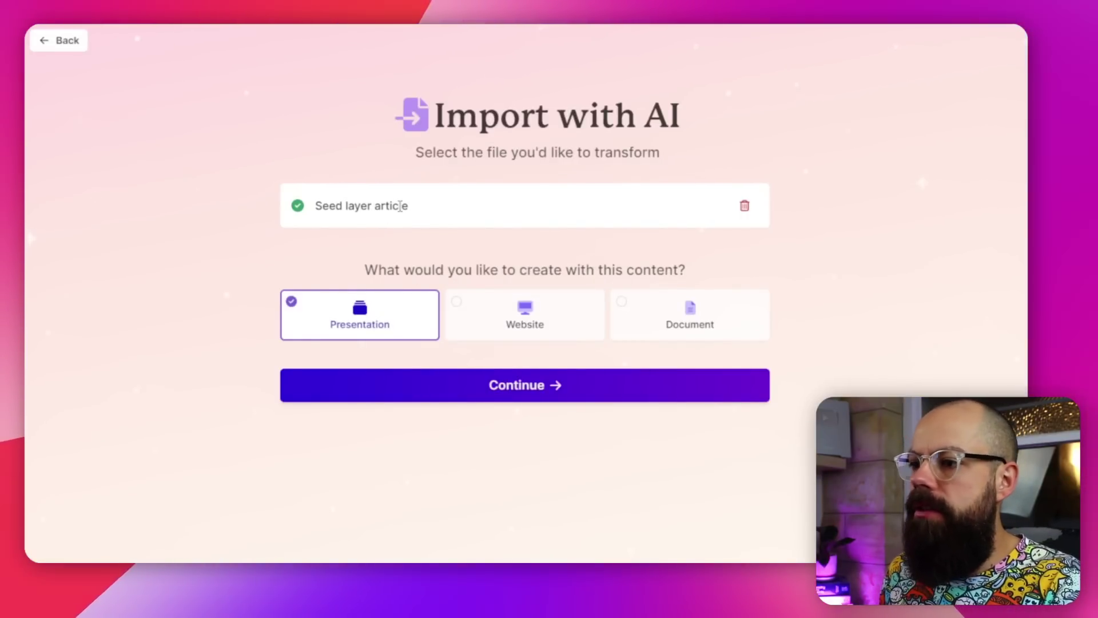
left_click(529, 387)
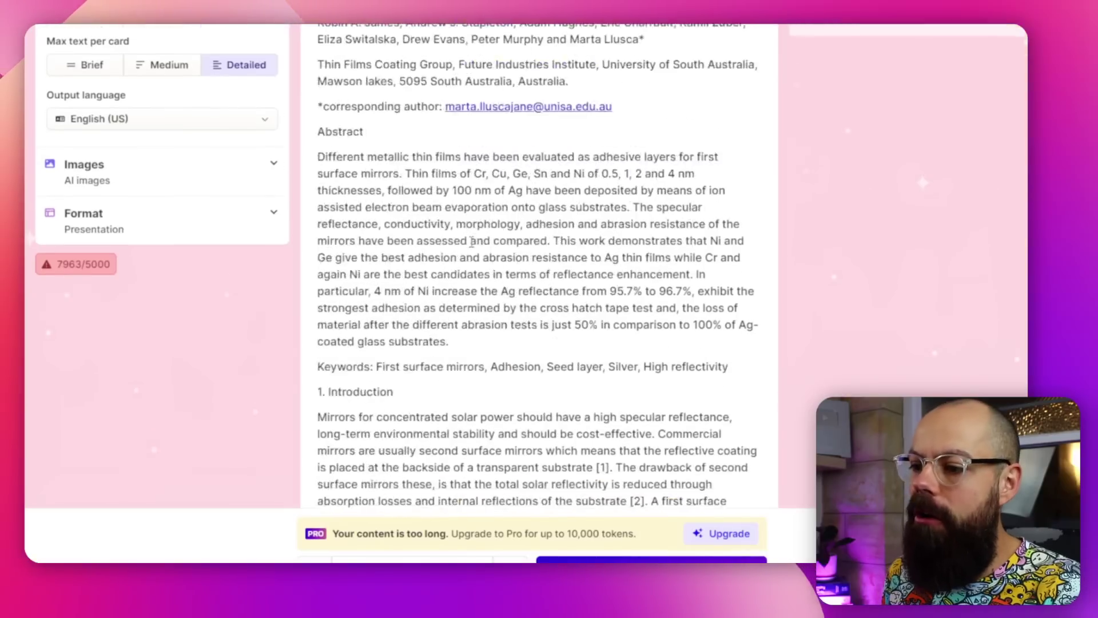
Review the imported article text and its length in the prompt editor
scroll(471, 242, "down", 20)
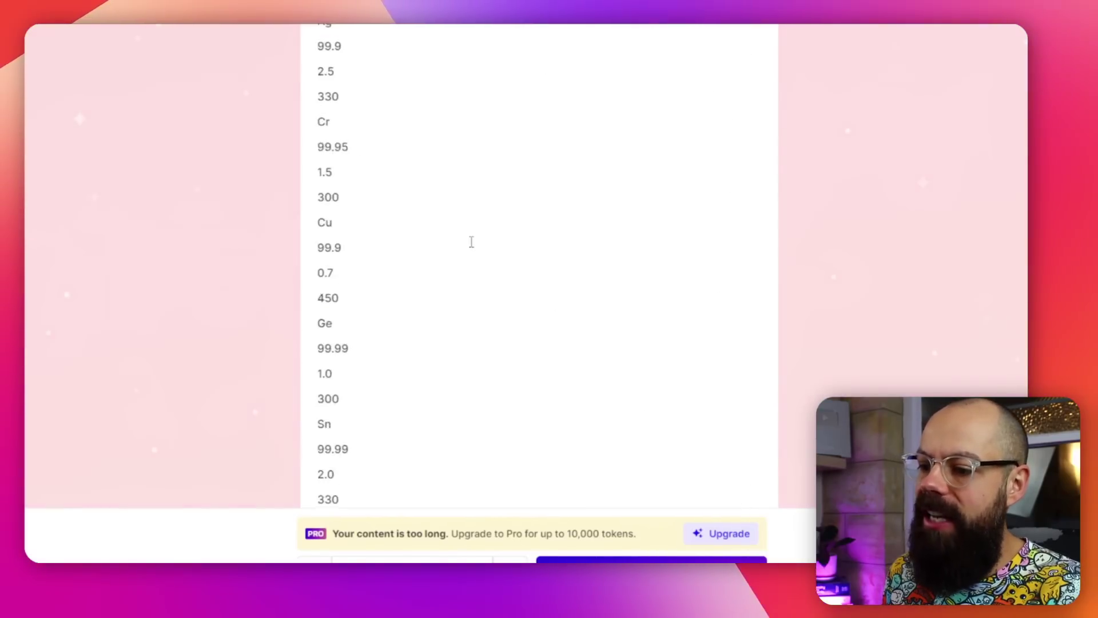
scroll(472, 242, "up", 20)
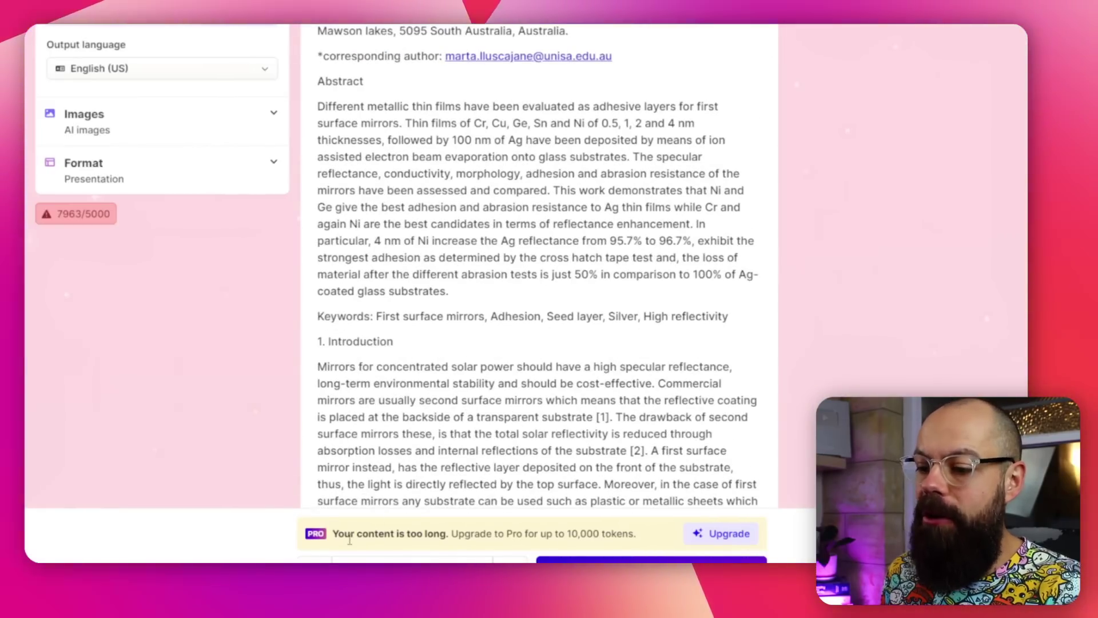
scroll(480, 471, "up", 4)
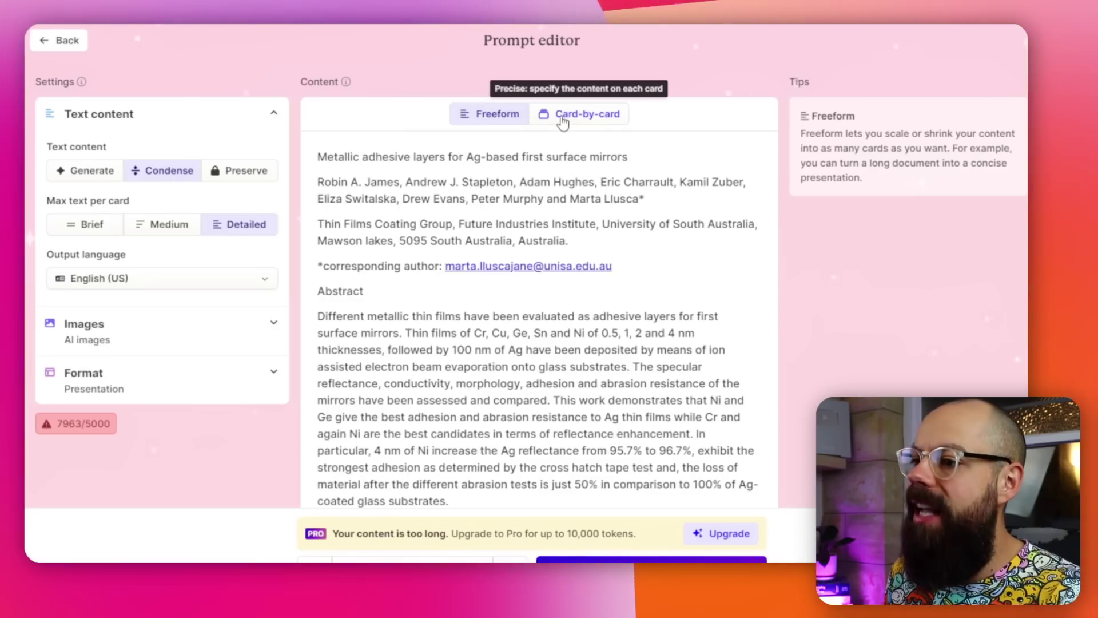
Try the card-by-card content mode, look through the whole text, and return to Freeform mode
left_click(563, 120)
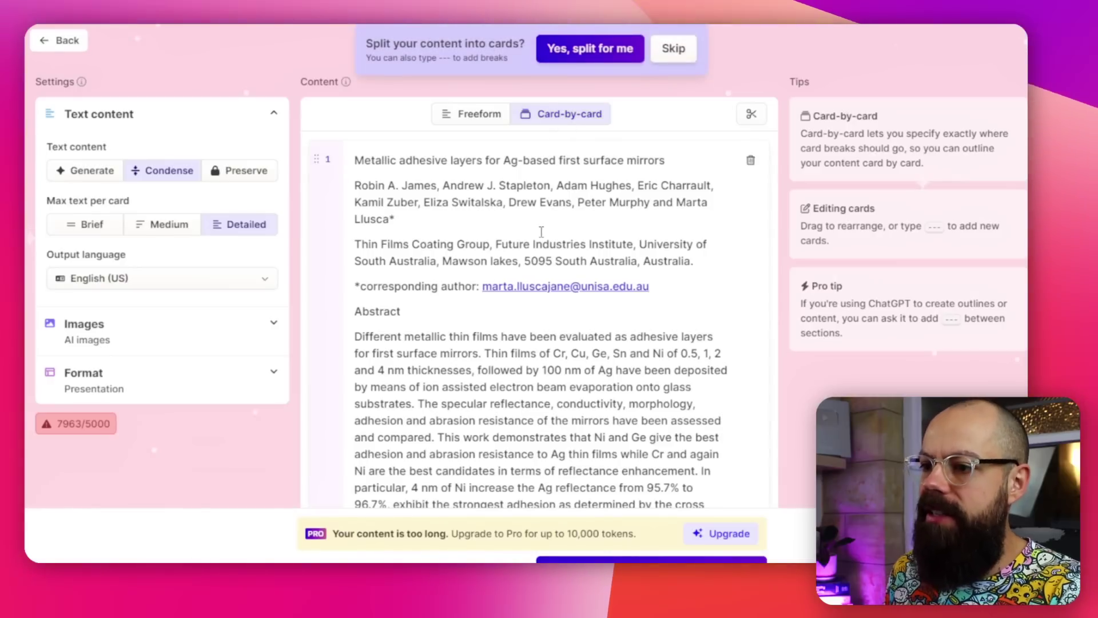
scroll(541, 232, "down", 5)
scroll(543, 223, "up", 5)
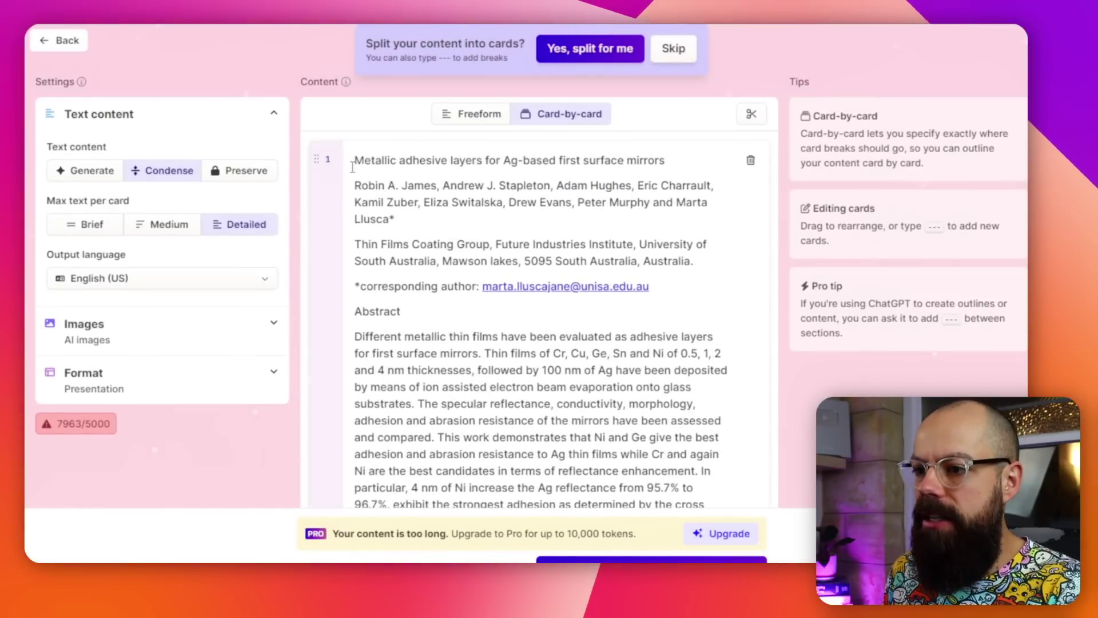
scroll(400, 172, "down", 20)
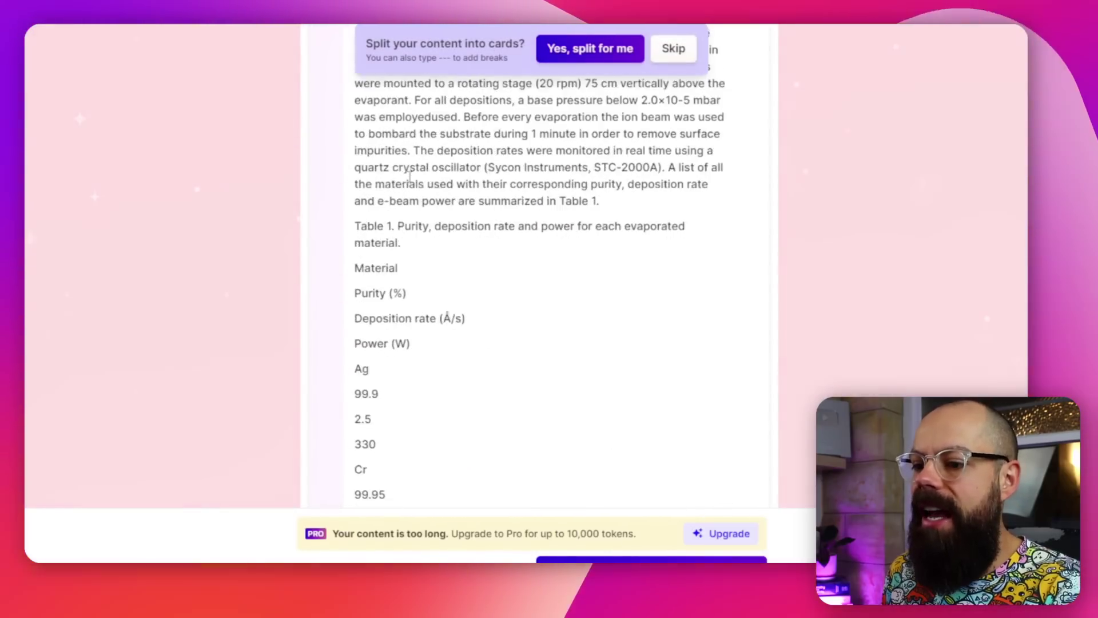
scroll(408, 178, "down", 20)
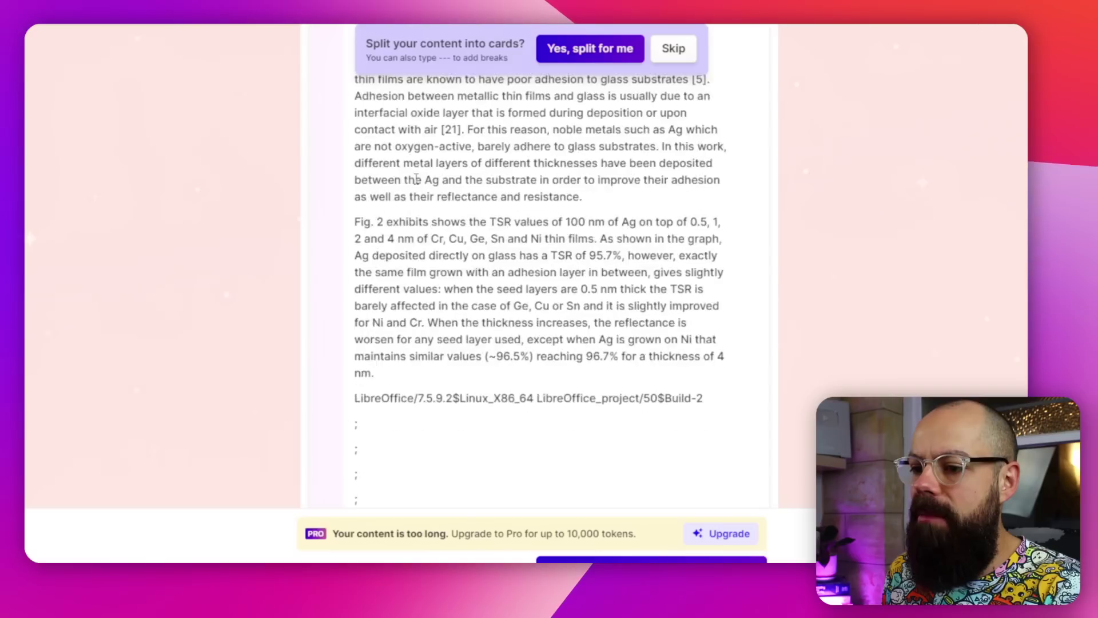
scroll(415, 179, "down", 20)
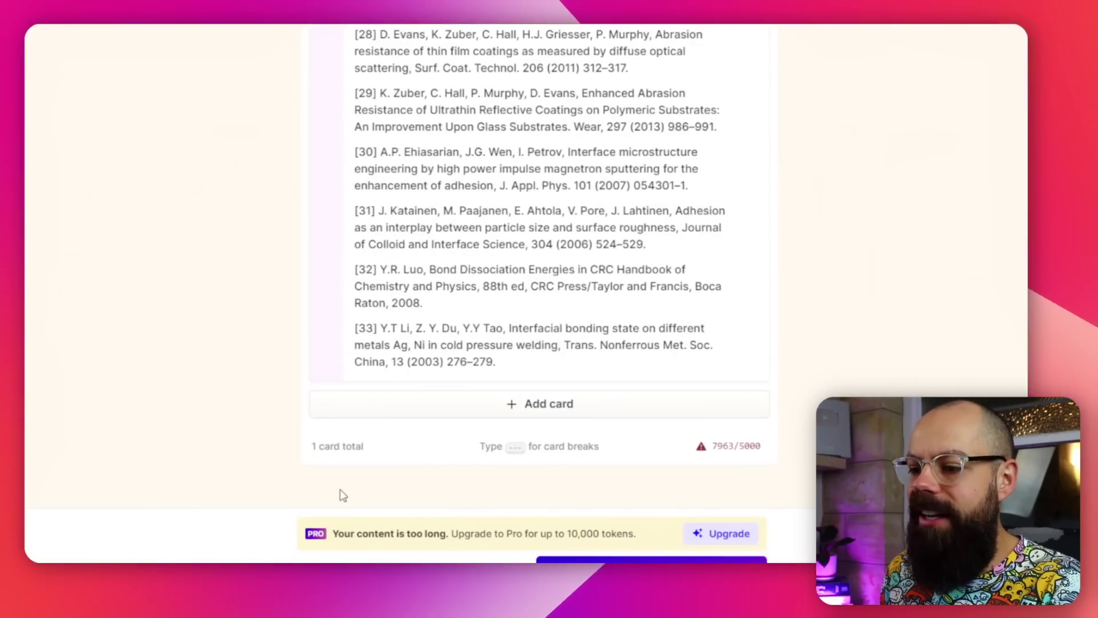
scroll(555, 118, "up", 20)
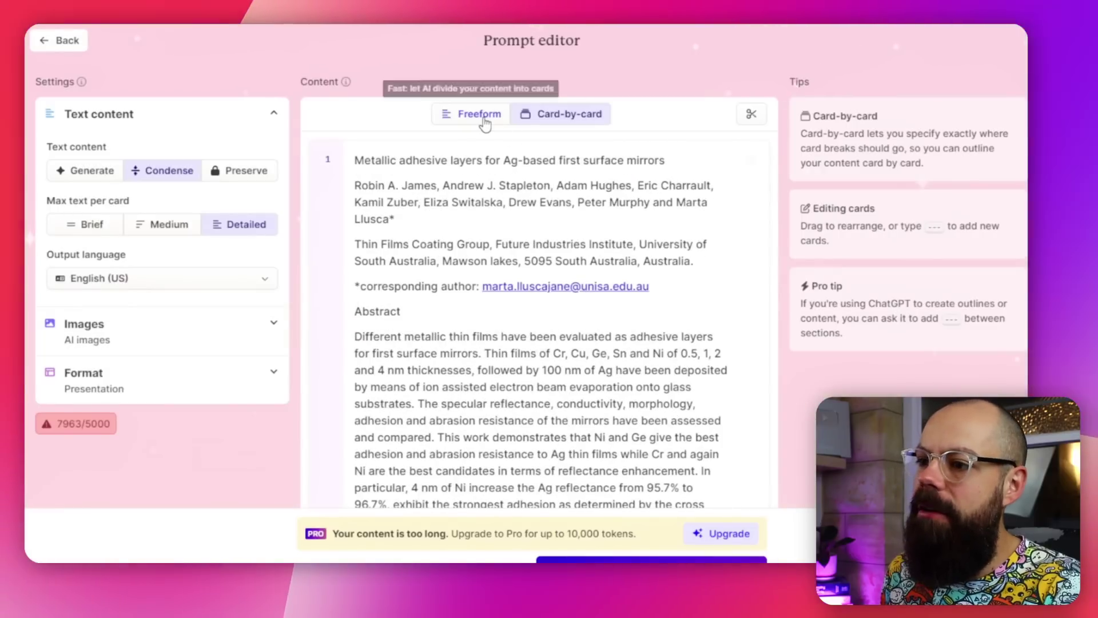
left_click(484, 118)
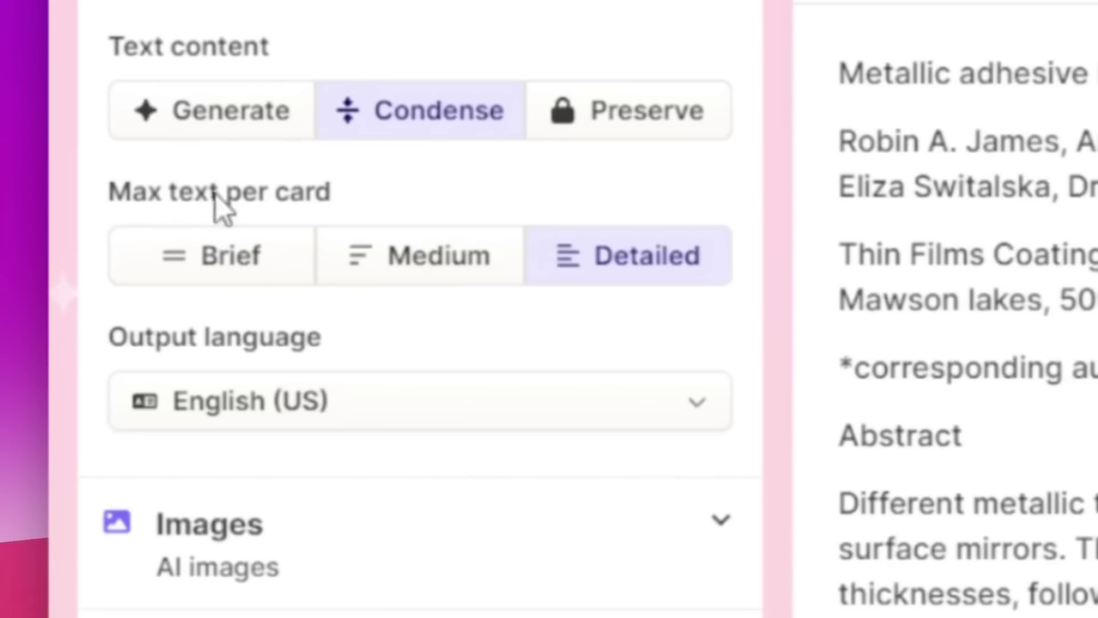
Set the maximum text per card to Brief and review the AI image source, style and model options
left_click(245, 261)
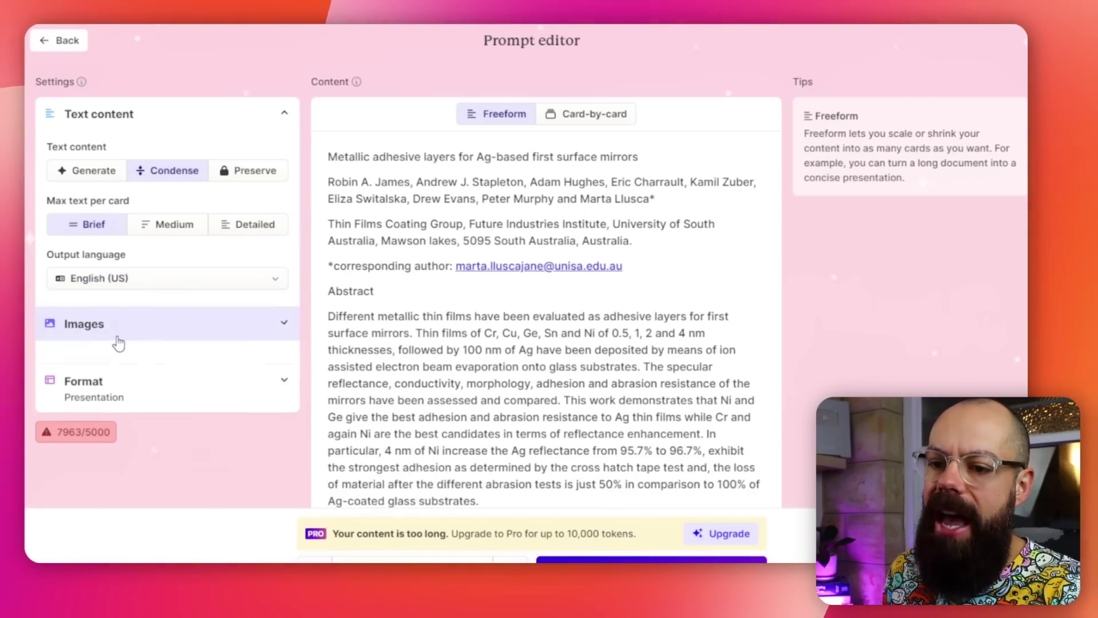
left_click(116, 337)
scroll(171, 332, "down", 2)
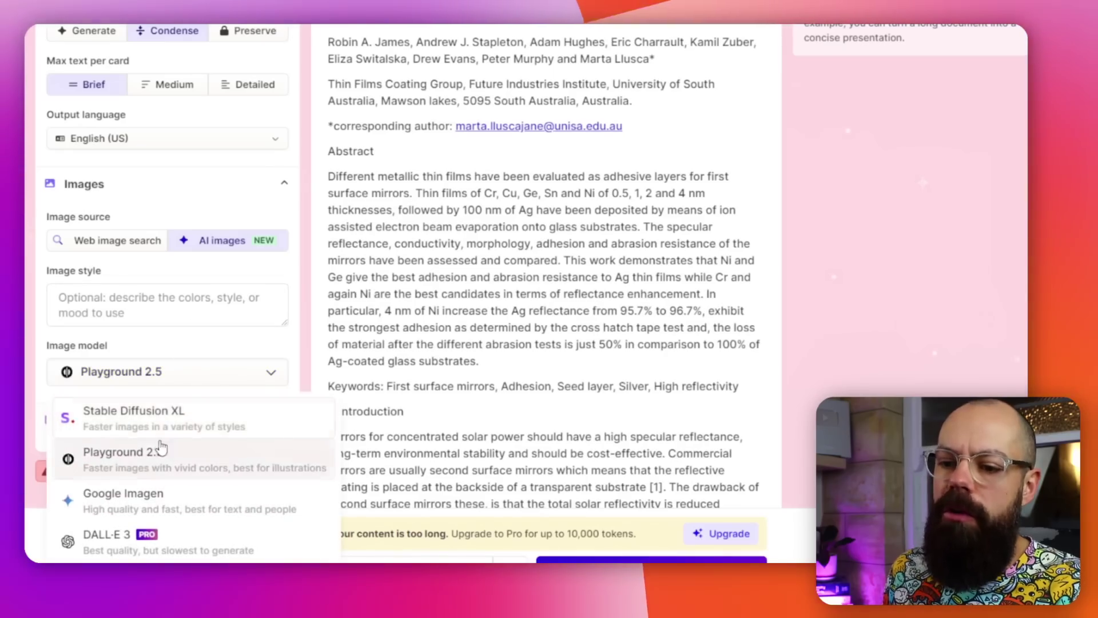
left_click(185, 346)
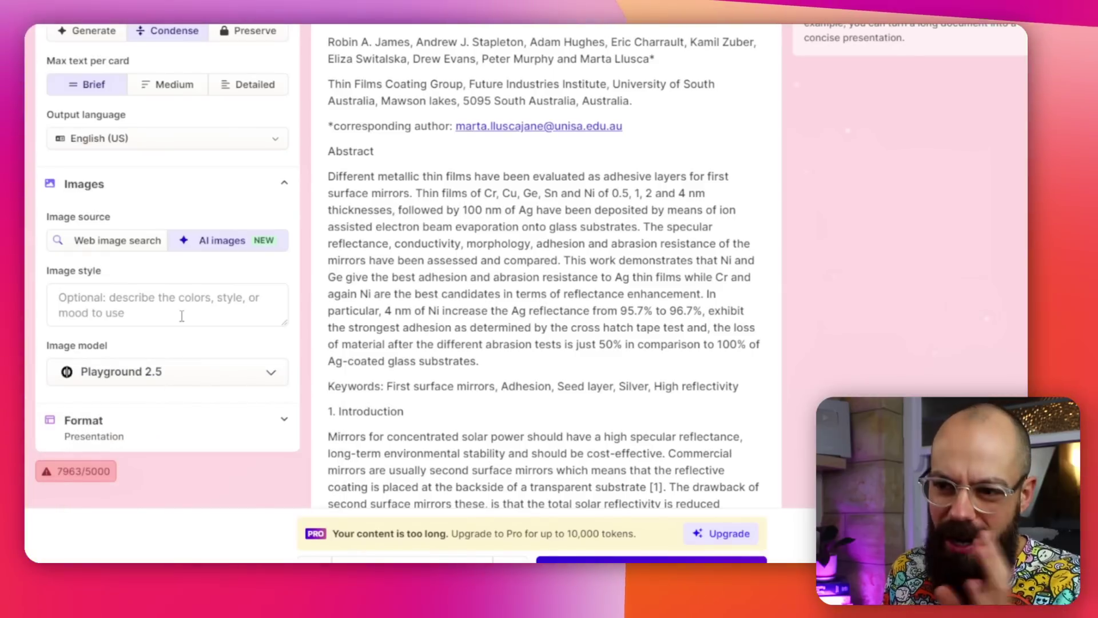
left_click(177, 194)
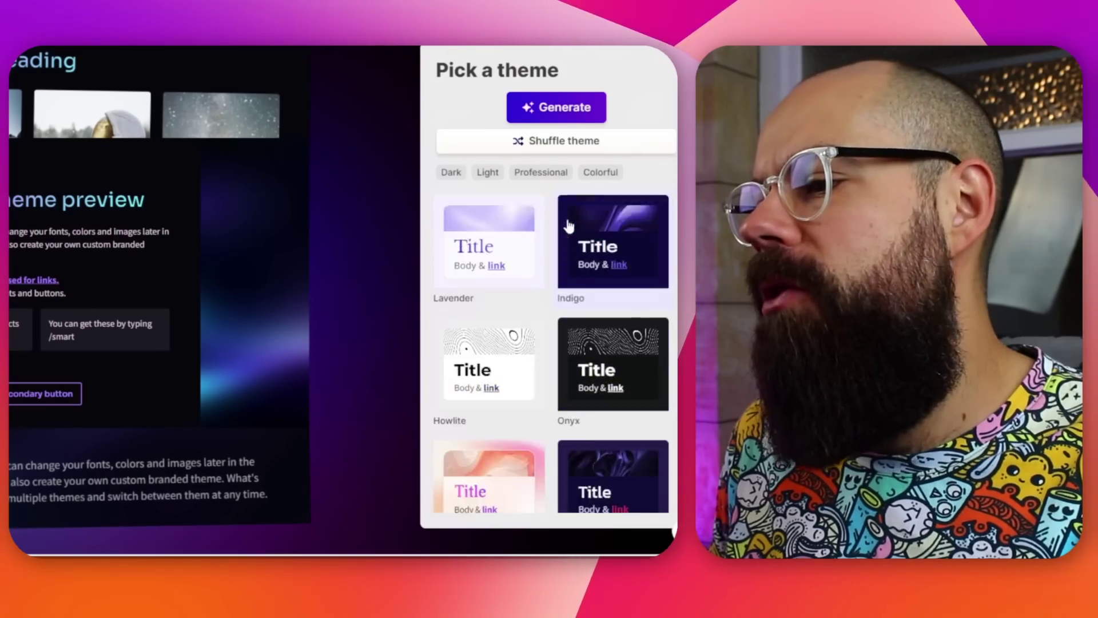
Choose the Flamingo theme and generate the presentation
scroll(573, 225, "down", 5)
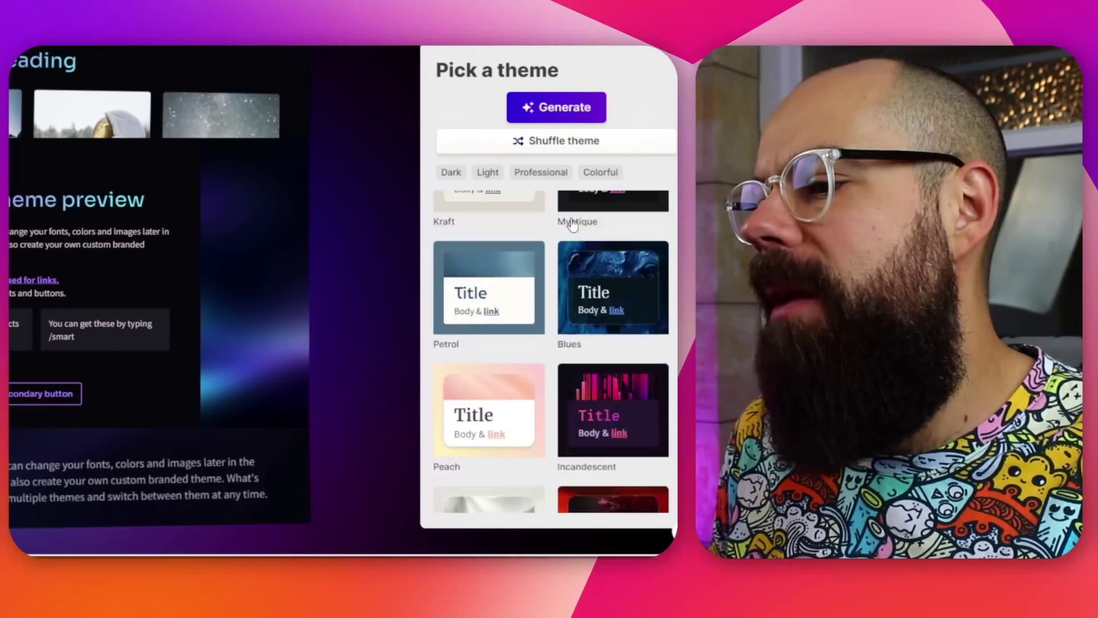
scroll(573, 224, "down", 5)
scroll(482, 344, "up", 2)
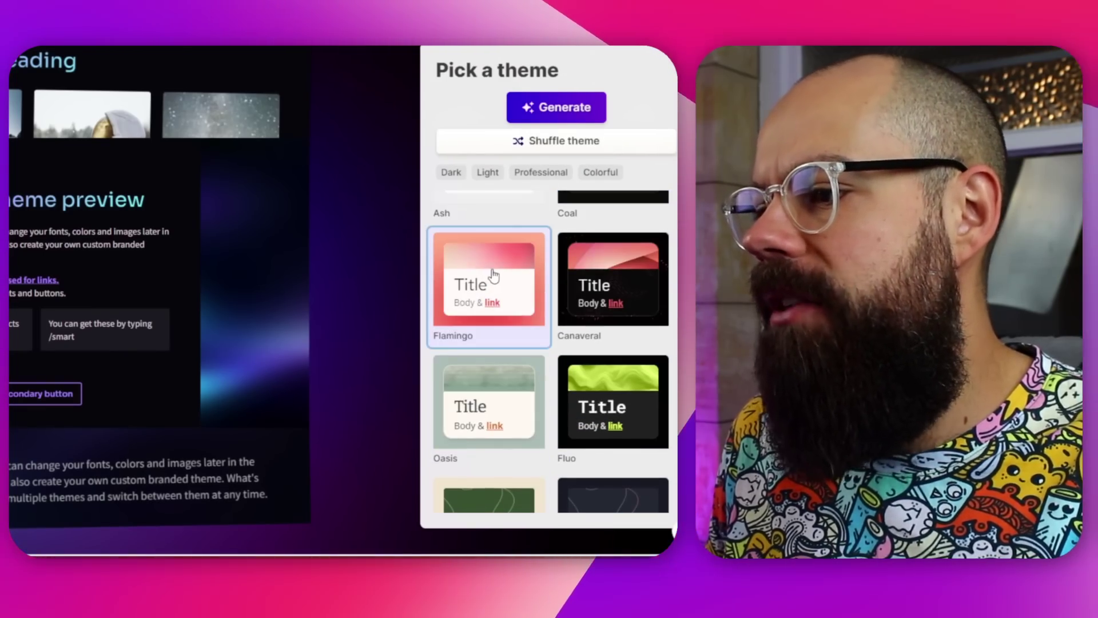
left_click(494, 276)
left_click(556, 107)
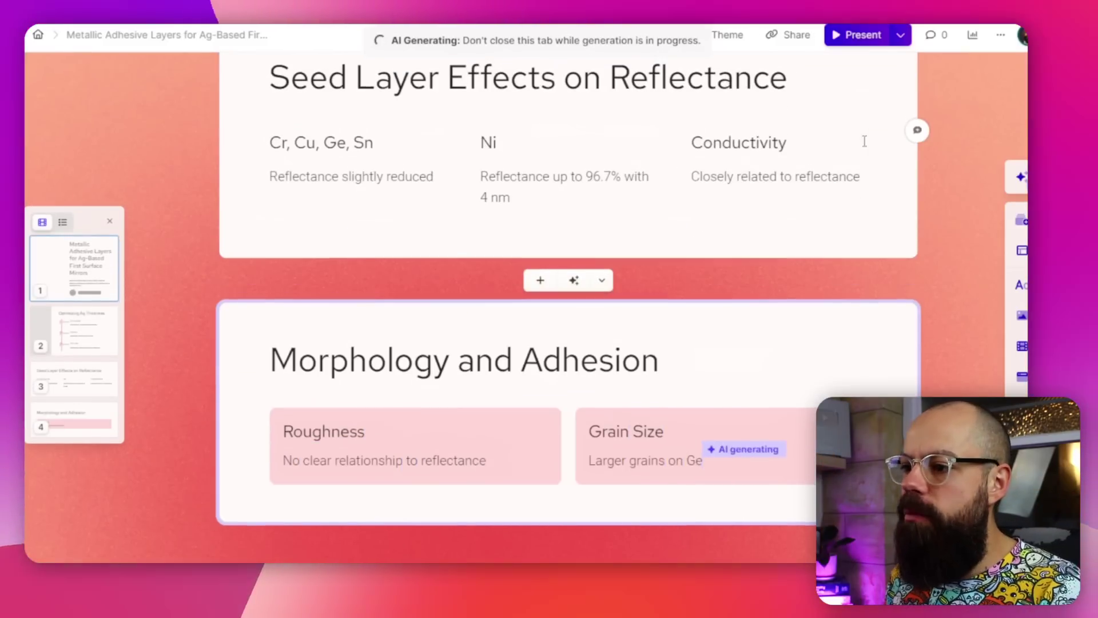
Review the generated slides from Optimizing Ag Thickness through to Conclusions
scroll(666, 221, "up", 15)
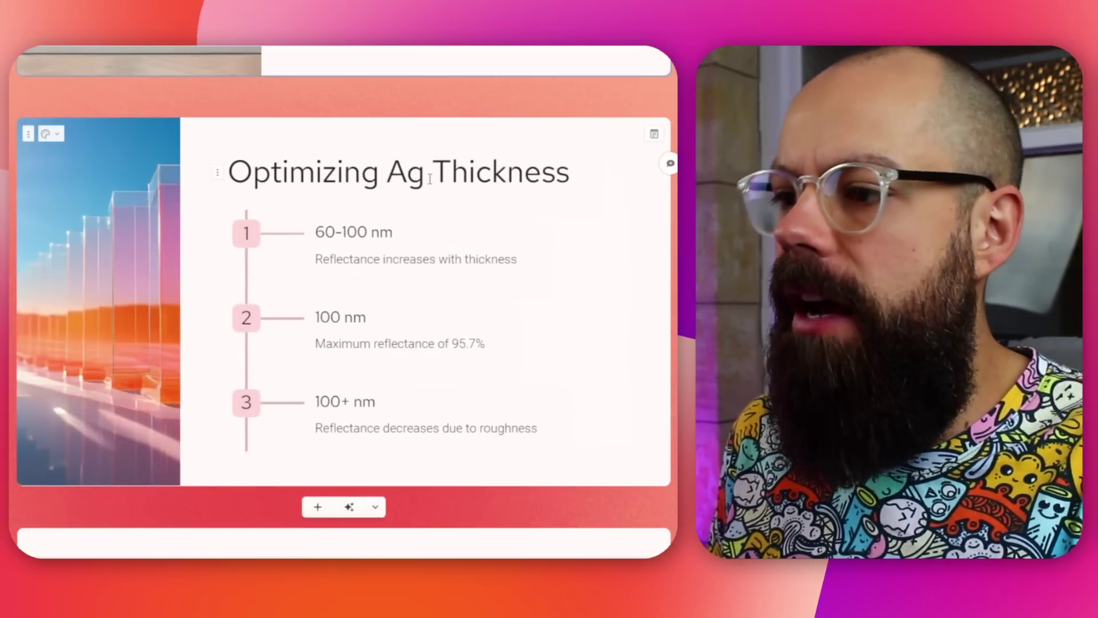
scroll(429, 179, "down", 1)
scroll(388, 213, "down", 5)
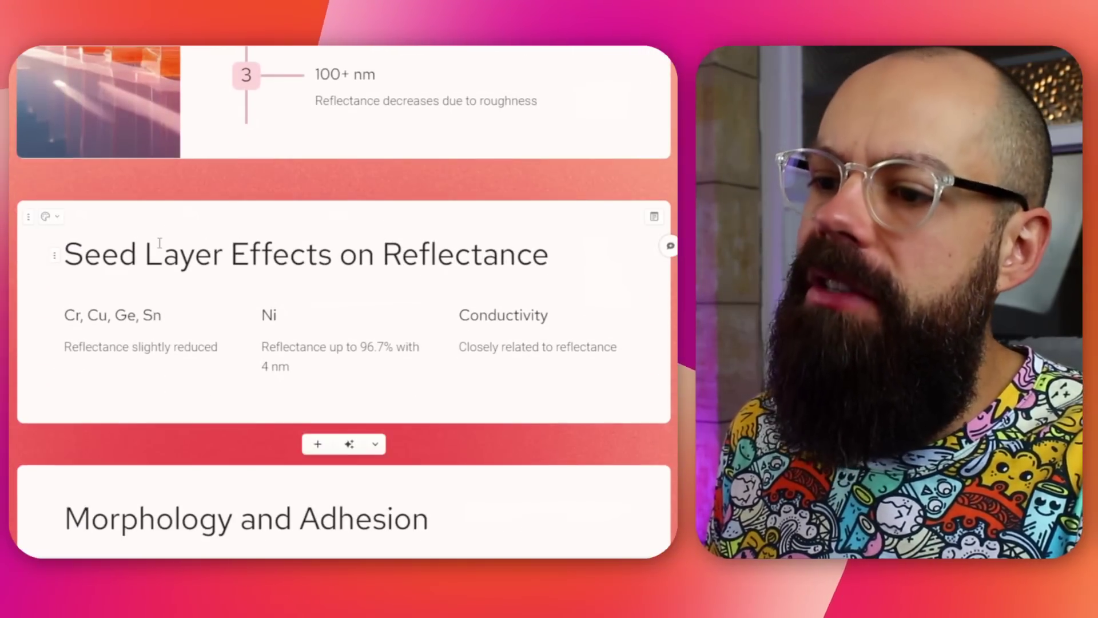
scroll(243, 258, "down", 3)
scroll(243, 259, "up", 2)
scroll(317, 261, "down", 3)
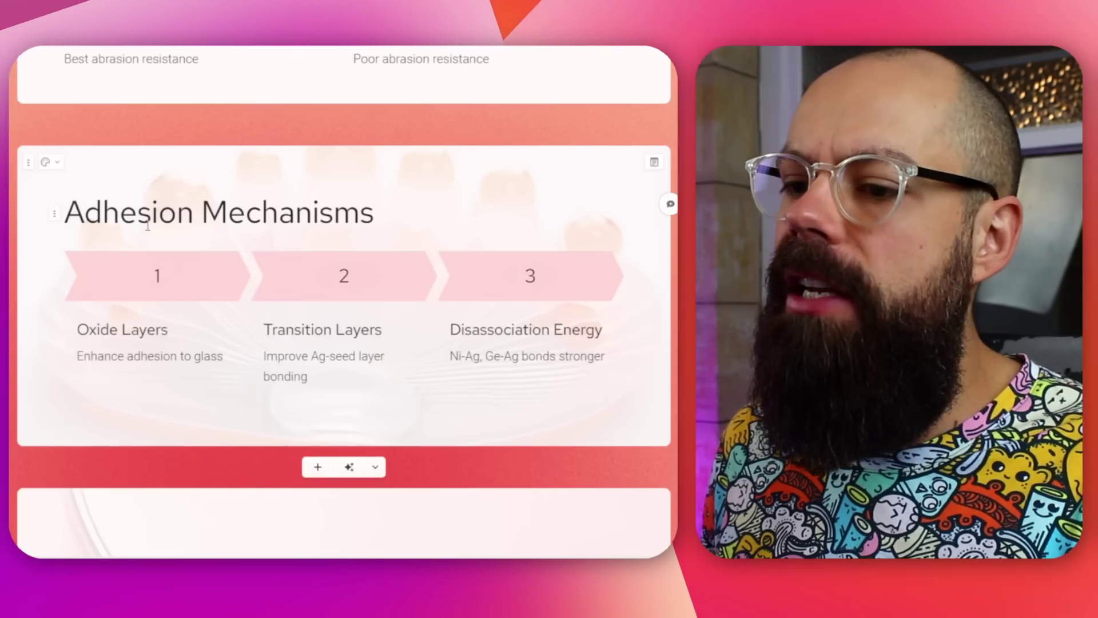
scroll(129, 289, "down", 5)
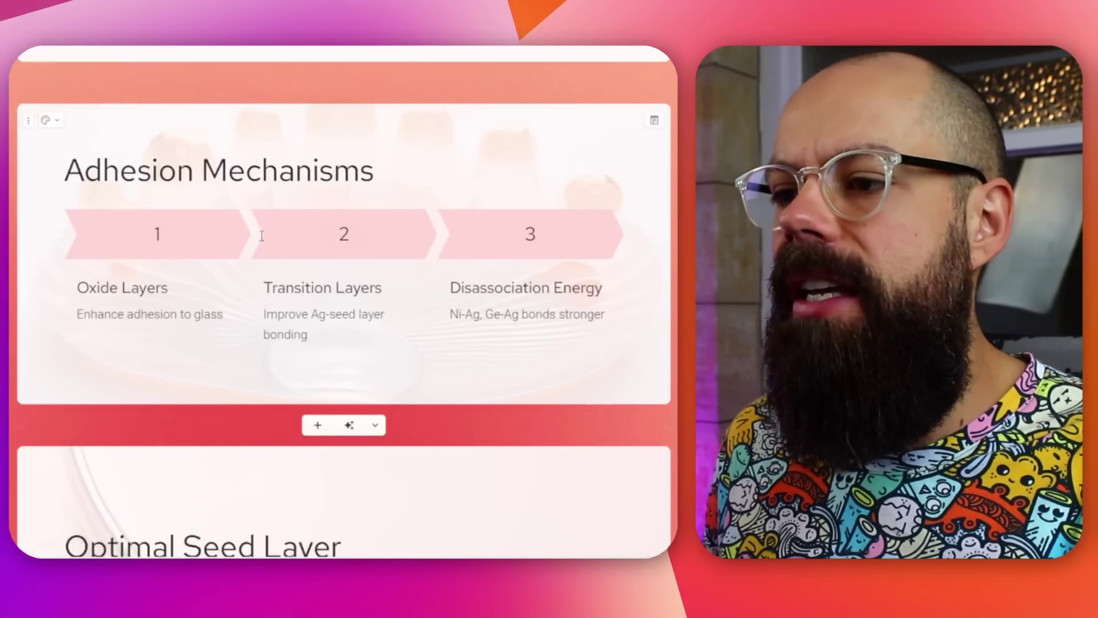
scroll(183, 214, "down", 6)
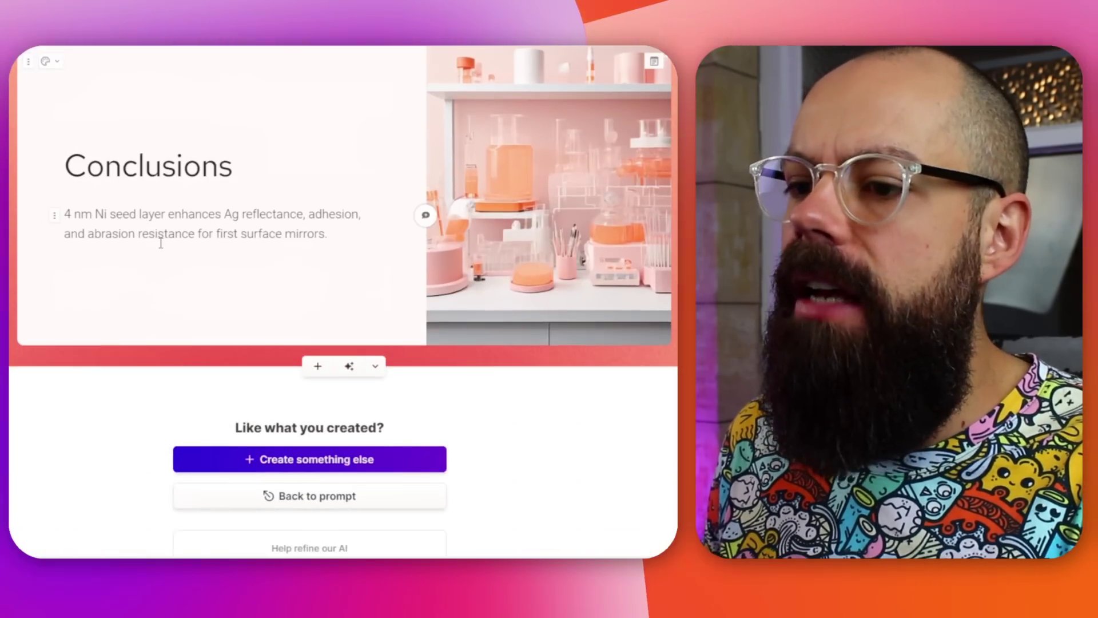
scroll(194, 228, "up", 10)
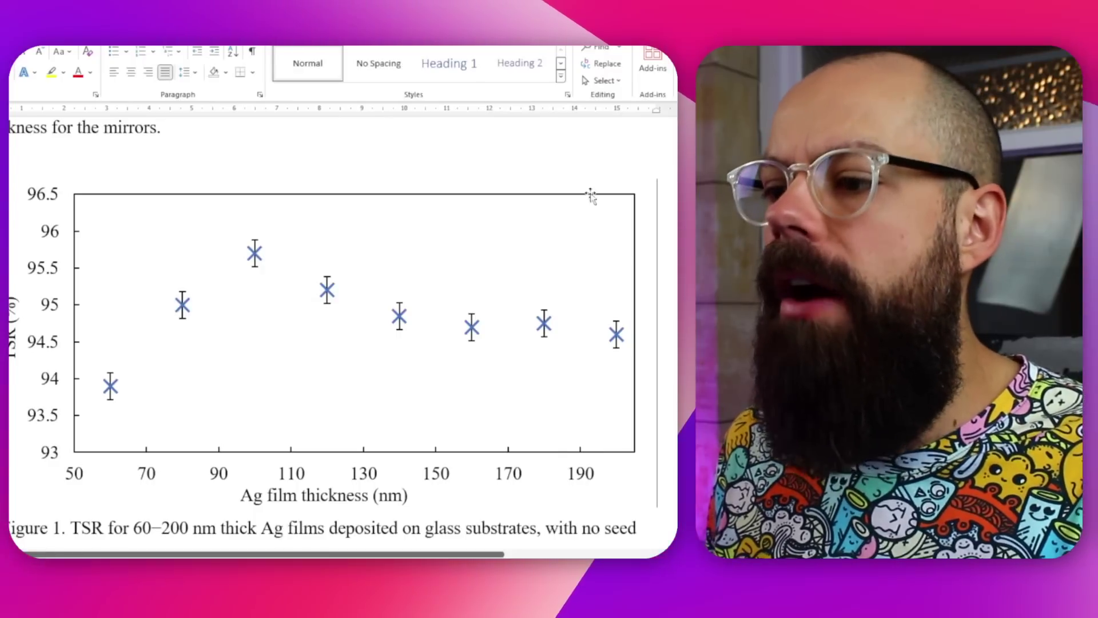
Examine the Figure 1 chart of TSR against Ag film thickness in the Word manuscript
scroll(262, 334, "down", 5)
scroll(266, 323, "up", 5)
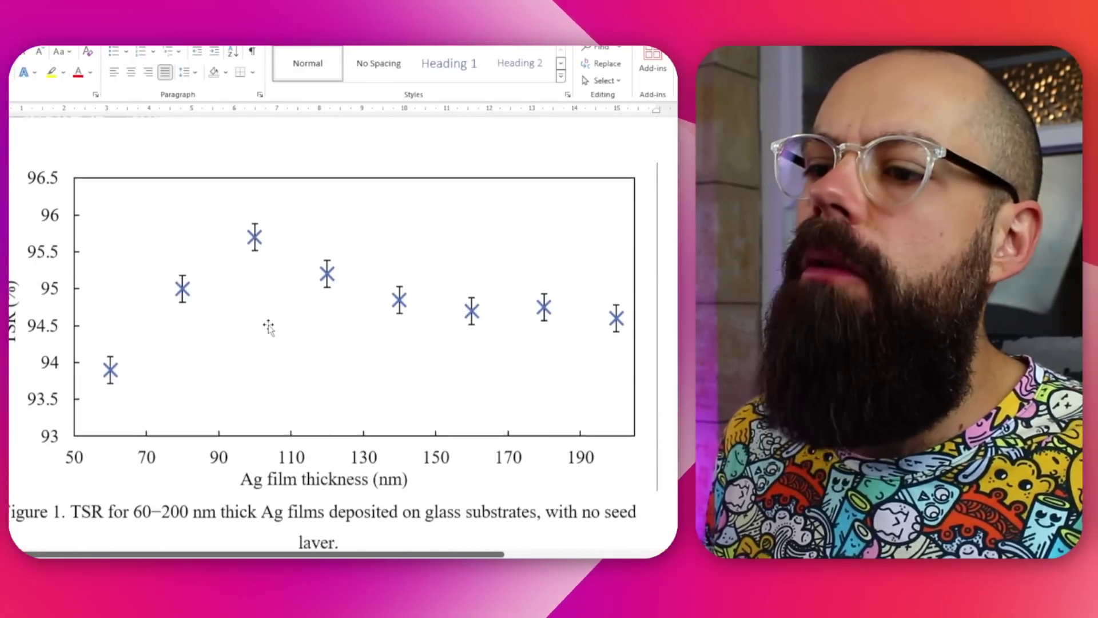
left_click(279, 300)
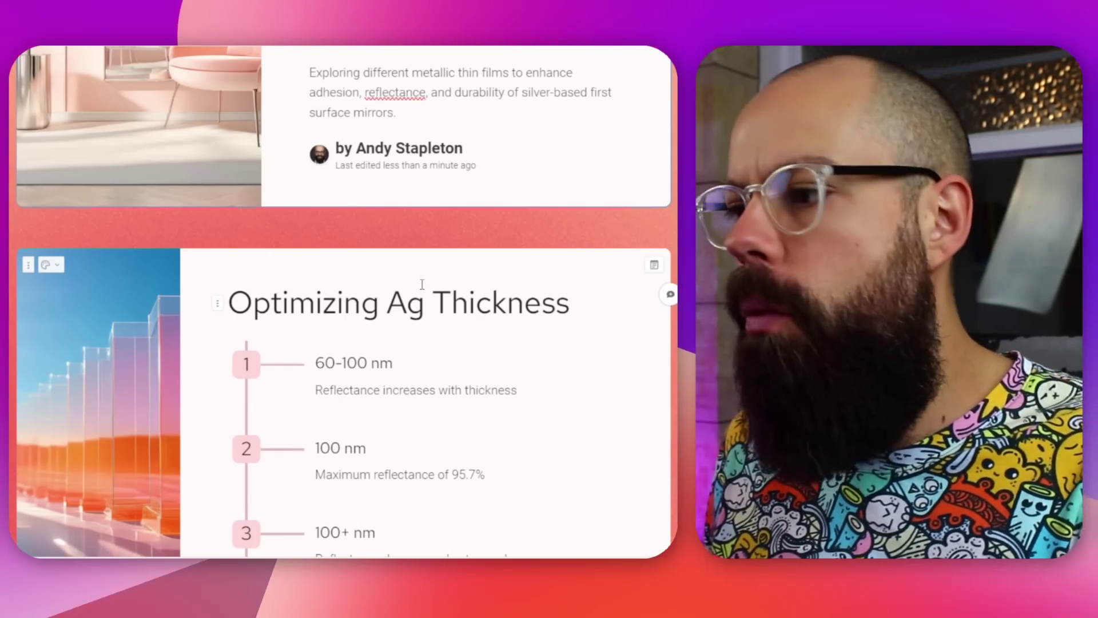
Insert an image placeholder on the title slide in Gamma and open its image upload or URL options
scroll(728, 308, "down", 1)
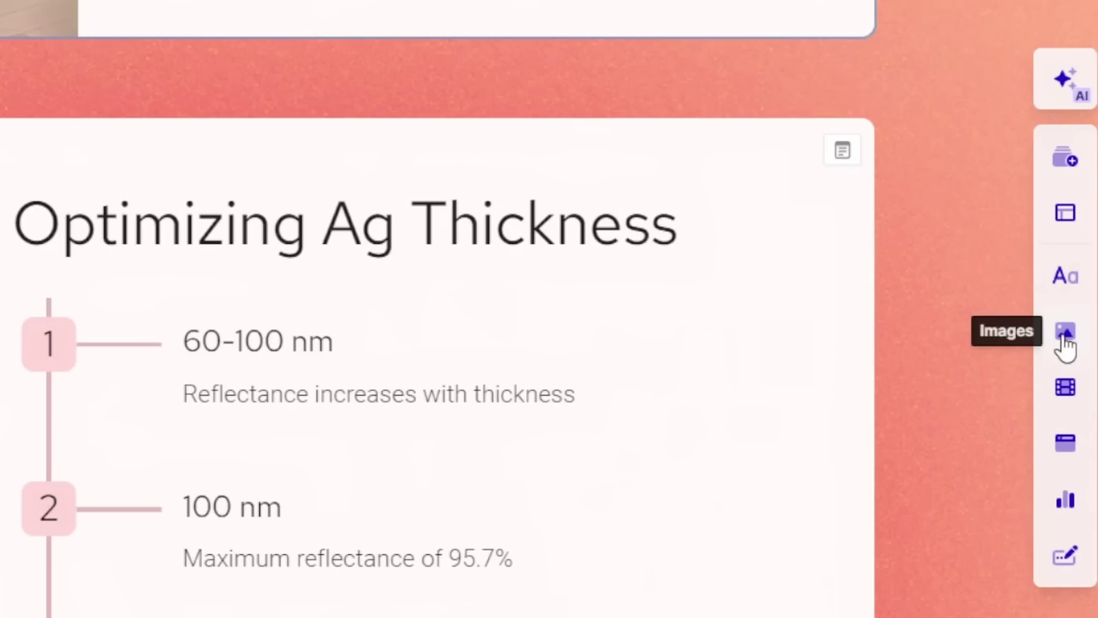
left_click(1071, 319)
left_click_drag(833, 263, 830, 263)
left_click(647, 245)
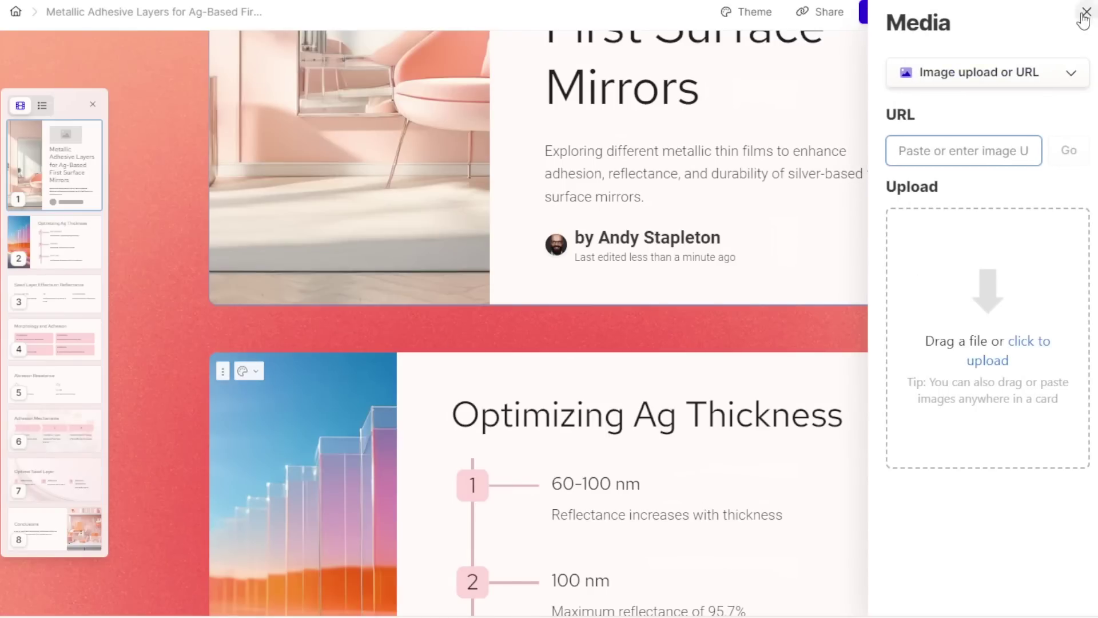
Close the image upload options and open the presentation's export options
left_click(1084, 16)
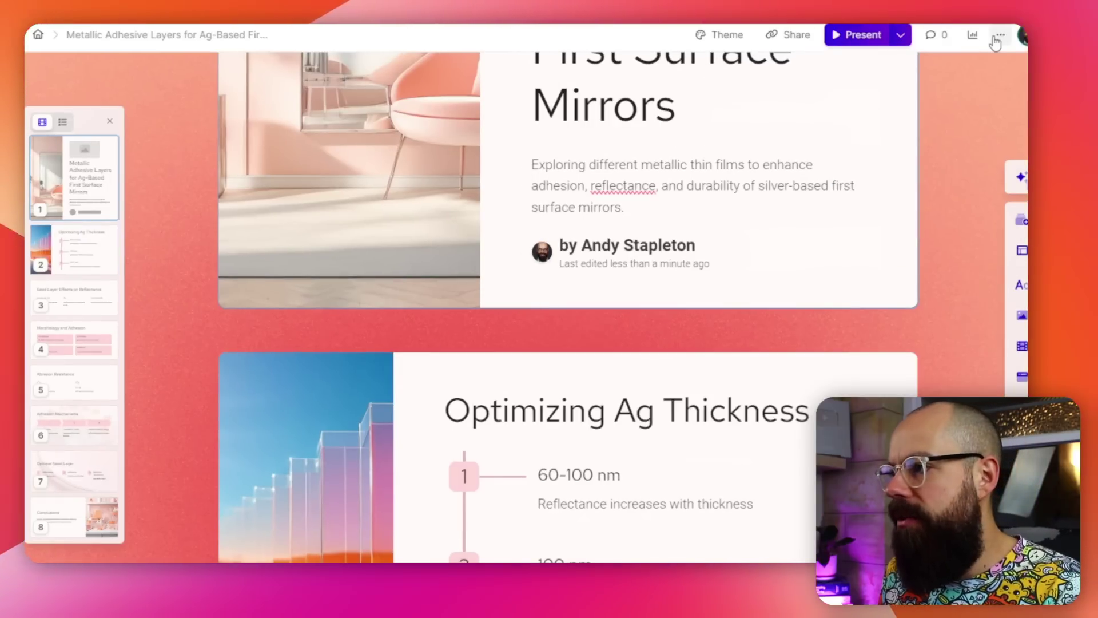
left_click(998, 37)
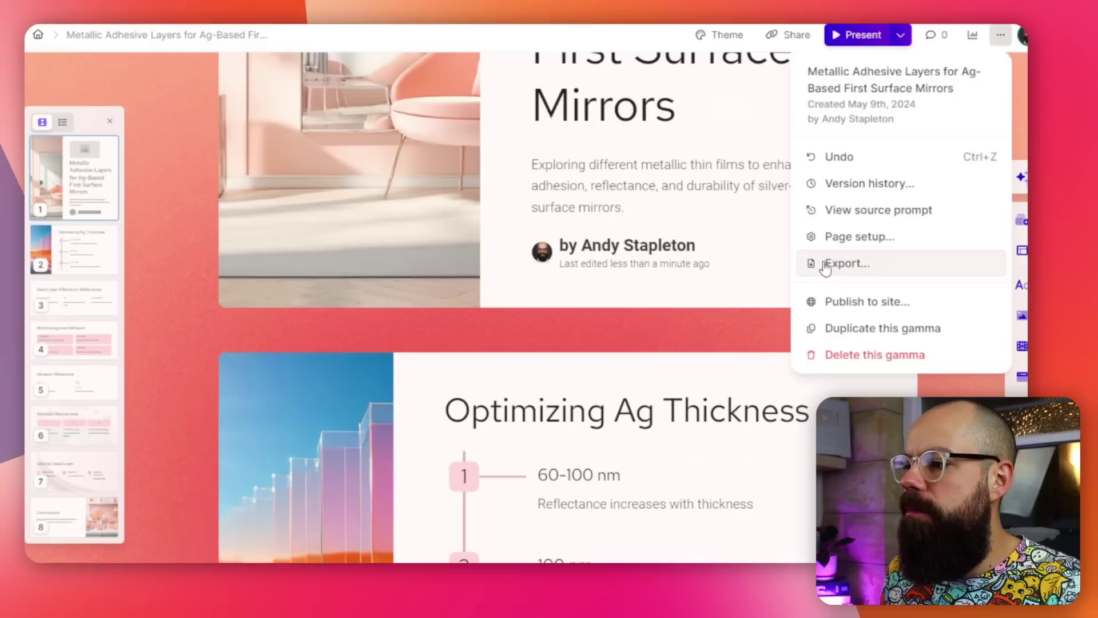
left_click(826, 265)
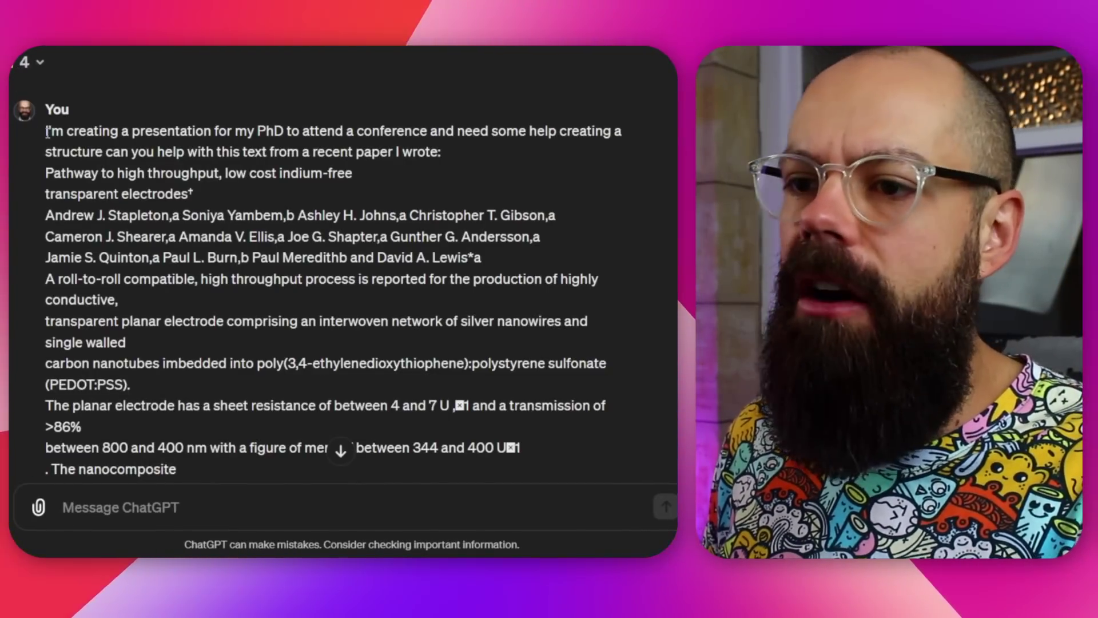
Copy the full text of the PDF paper on low cost indium-free transparent electrodes
left_click_drag(232, 130, 268, 131)
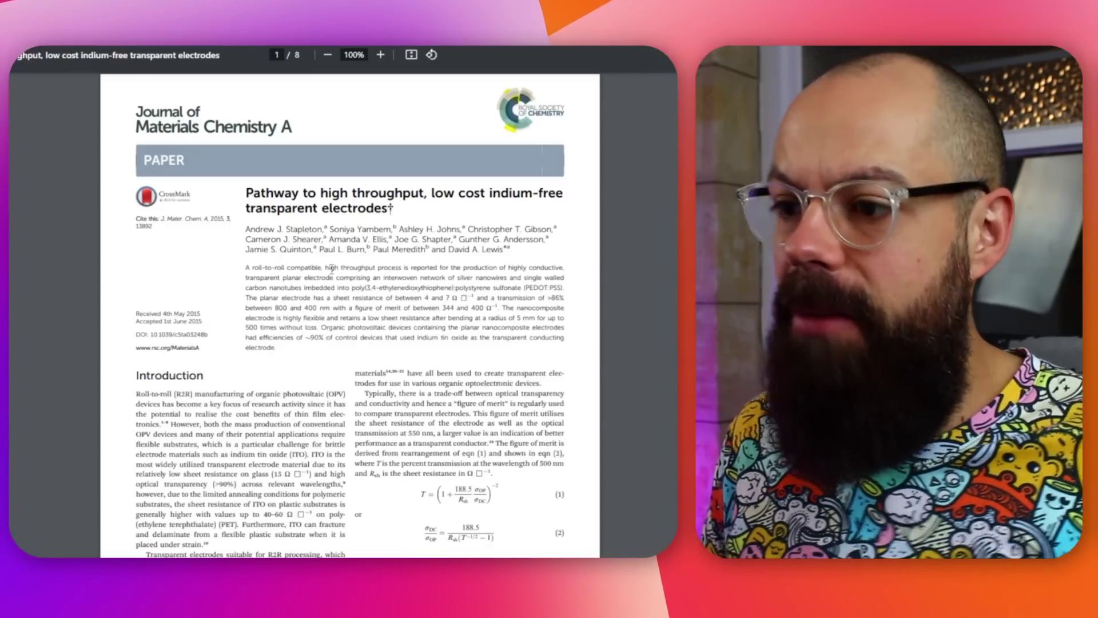
right_click(369, 267)
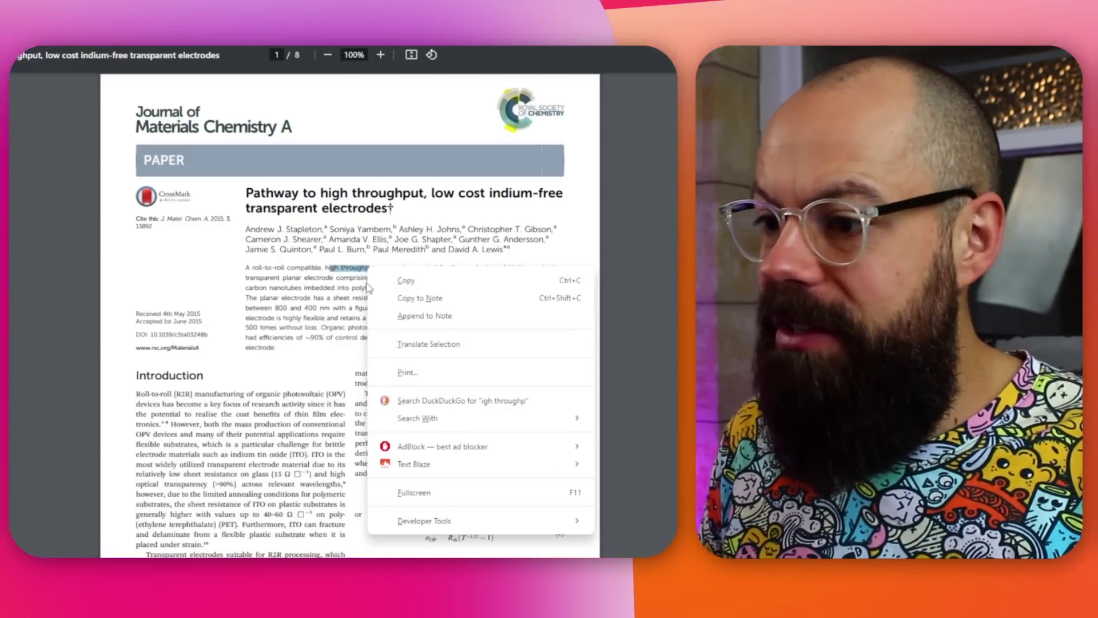
left_click(334, 296)
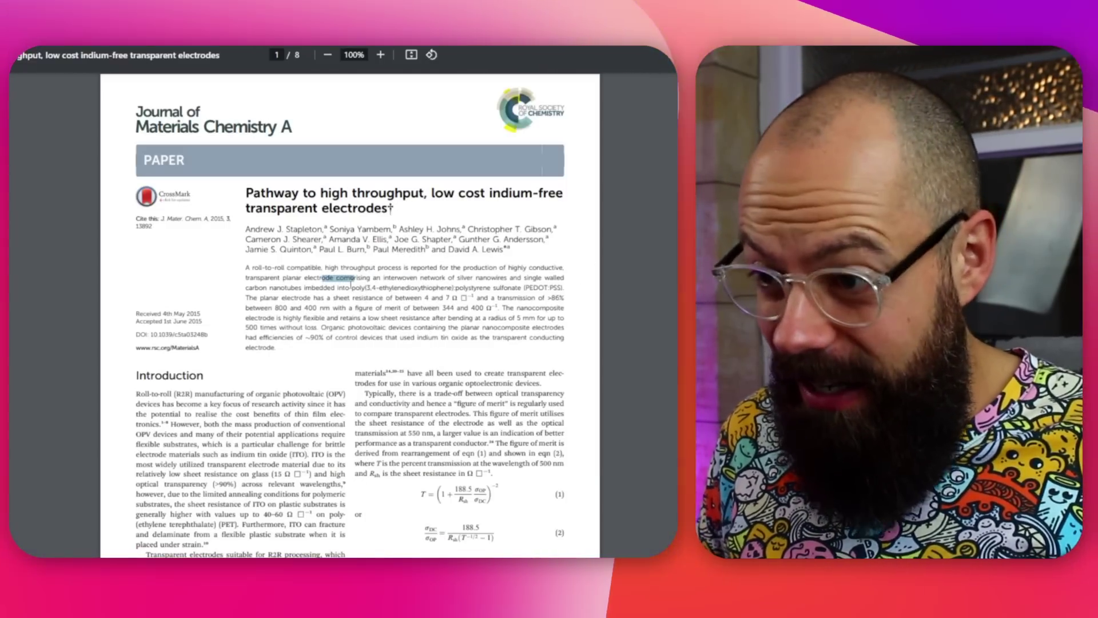
key("ctrl+a")
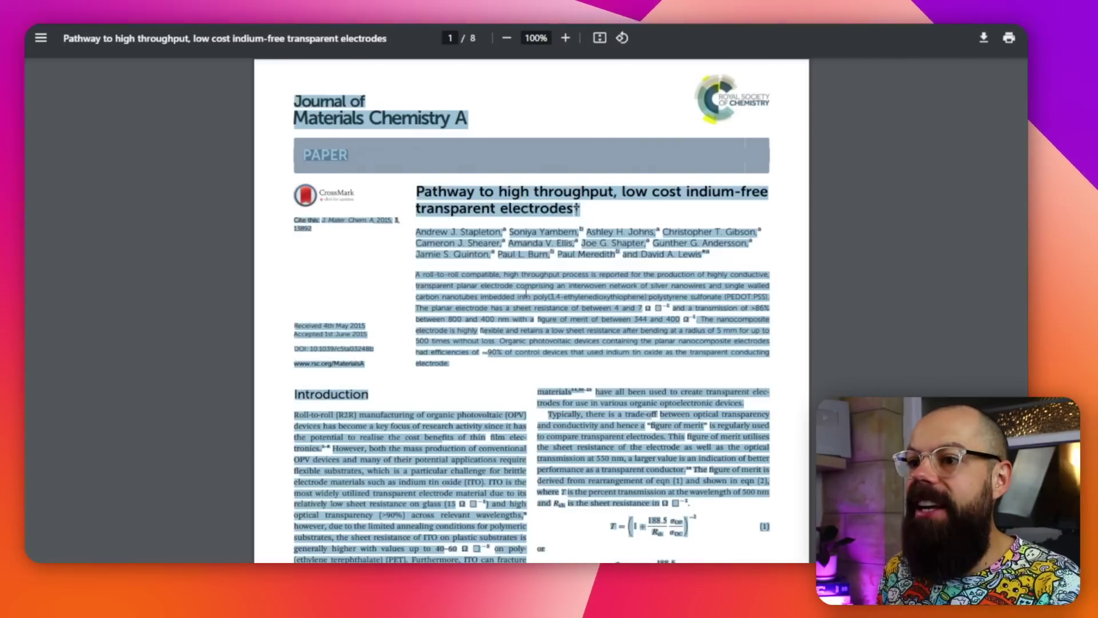
right_click(522, 296)
left_click(572, 327)
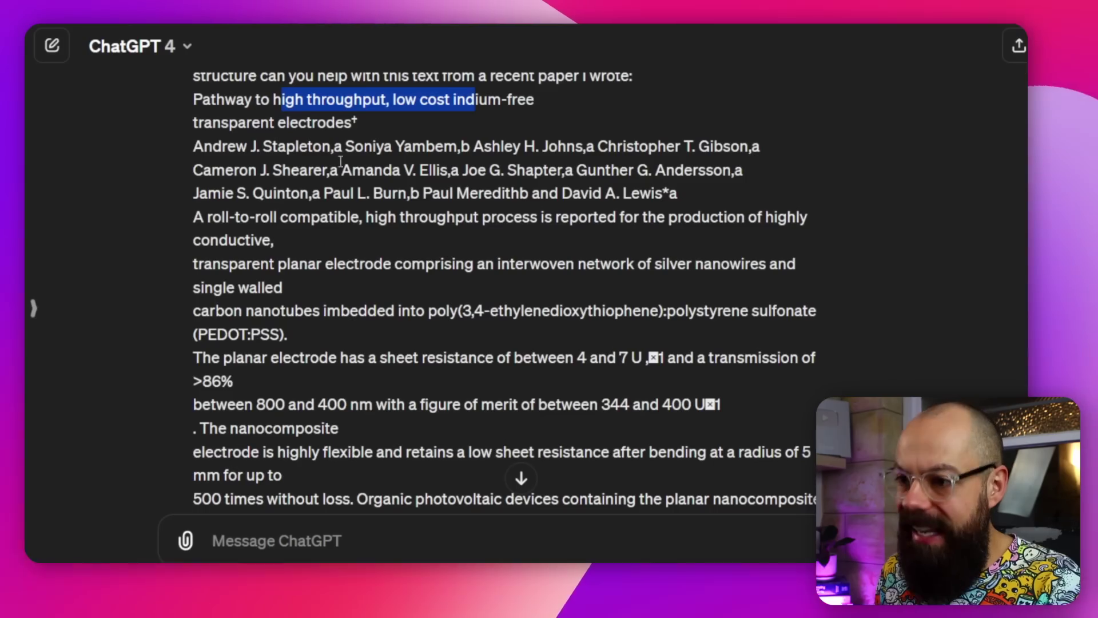
Look through the pasted paper text in the ChatGPT conversation, from the abstract through the results to the references
scroll(380, 210, "down", 3)
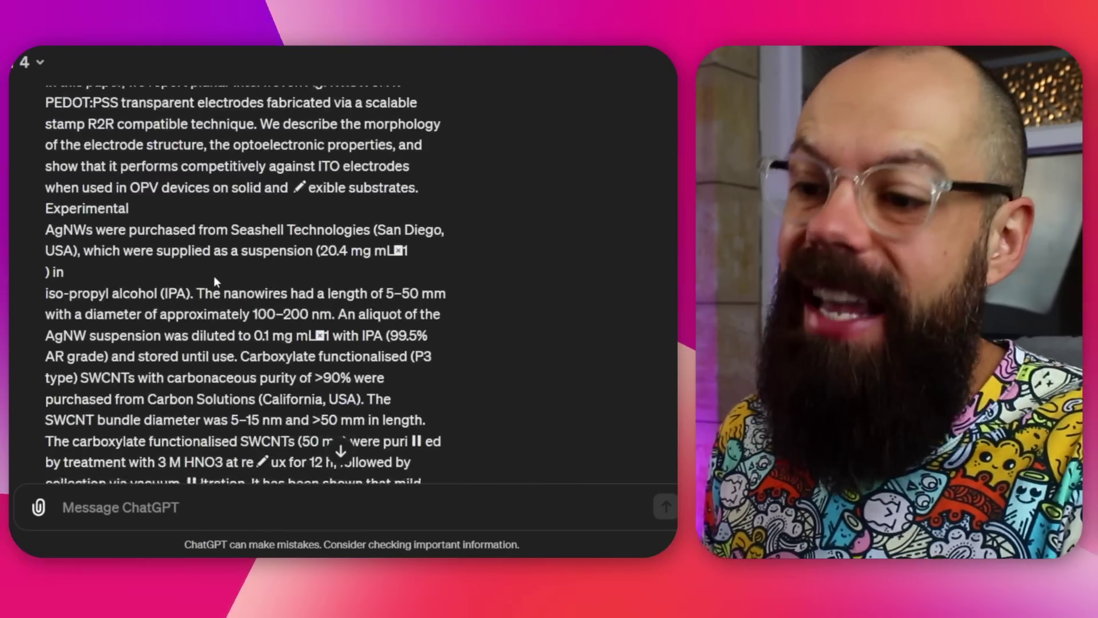
scroll(214, 276, "down", 10)
scroll(217, 277, "down", 10)
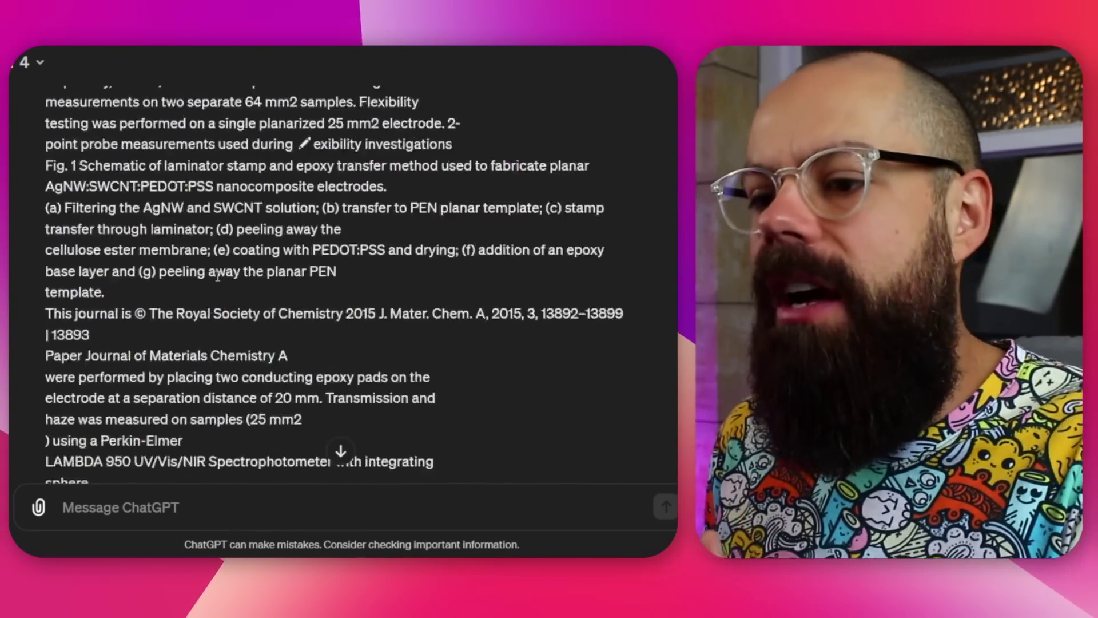
scroll(217, 277, "down", 10)
scroll(217, 277, "down", 12)
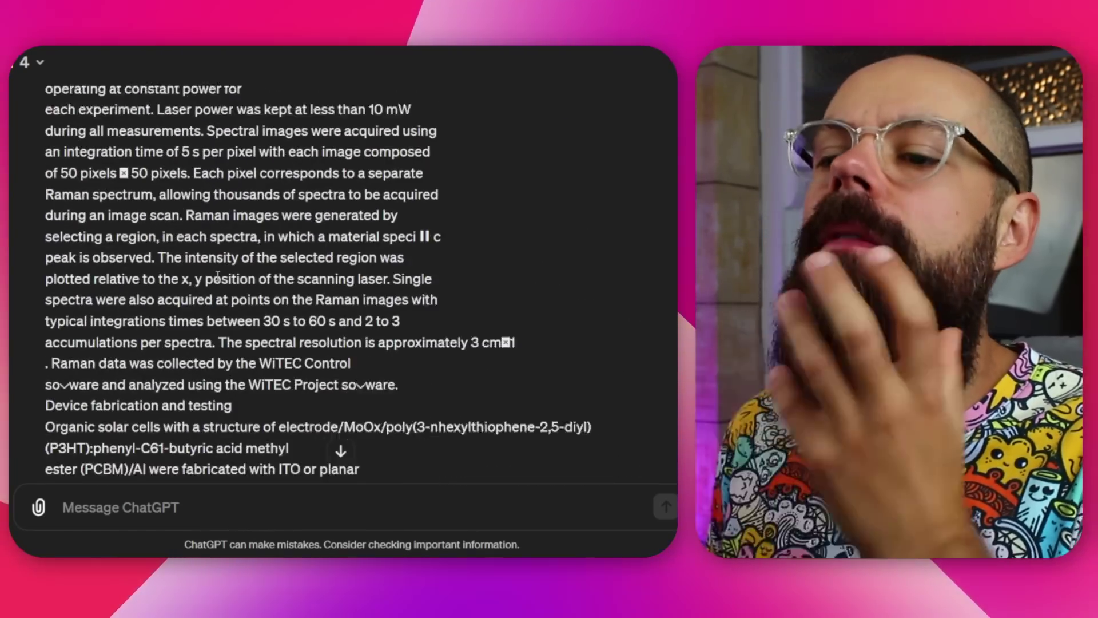
scroll(217, 277, "down", 3)
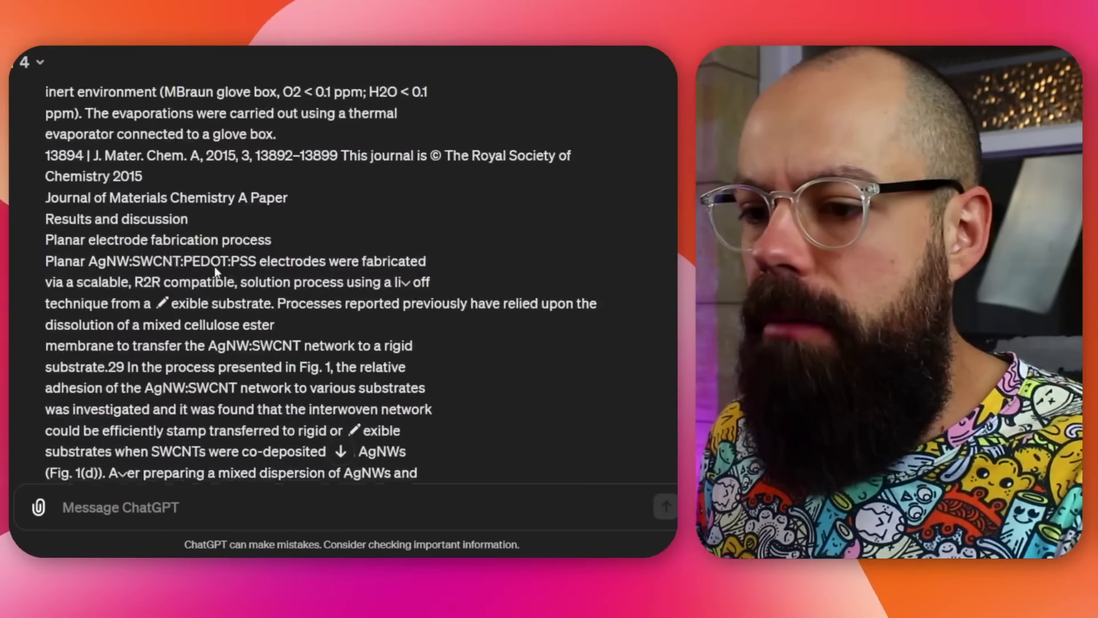
scroll(214, 267, "down", 10)
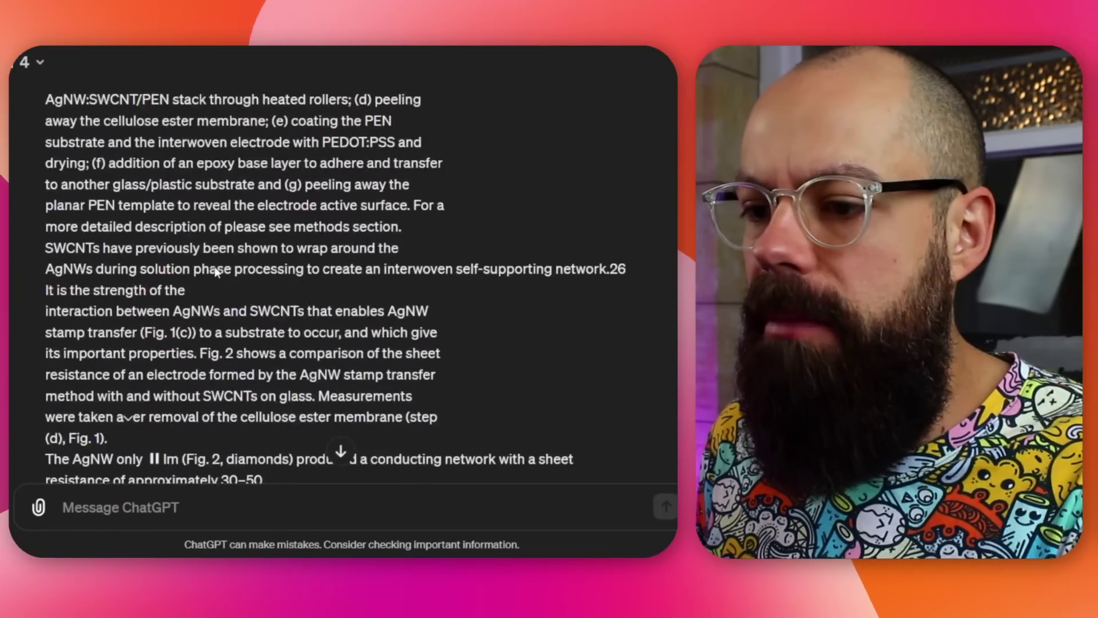
scroll(214, 267, "down", 15)
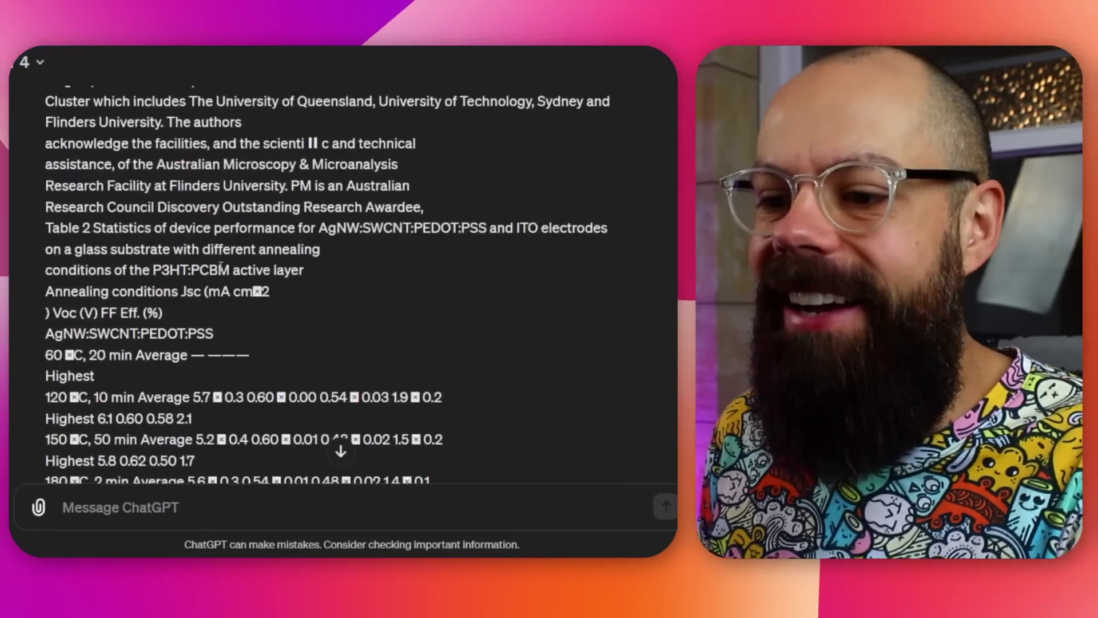
scroll(219, 266, "down", 10)
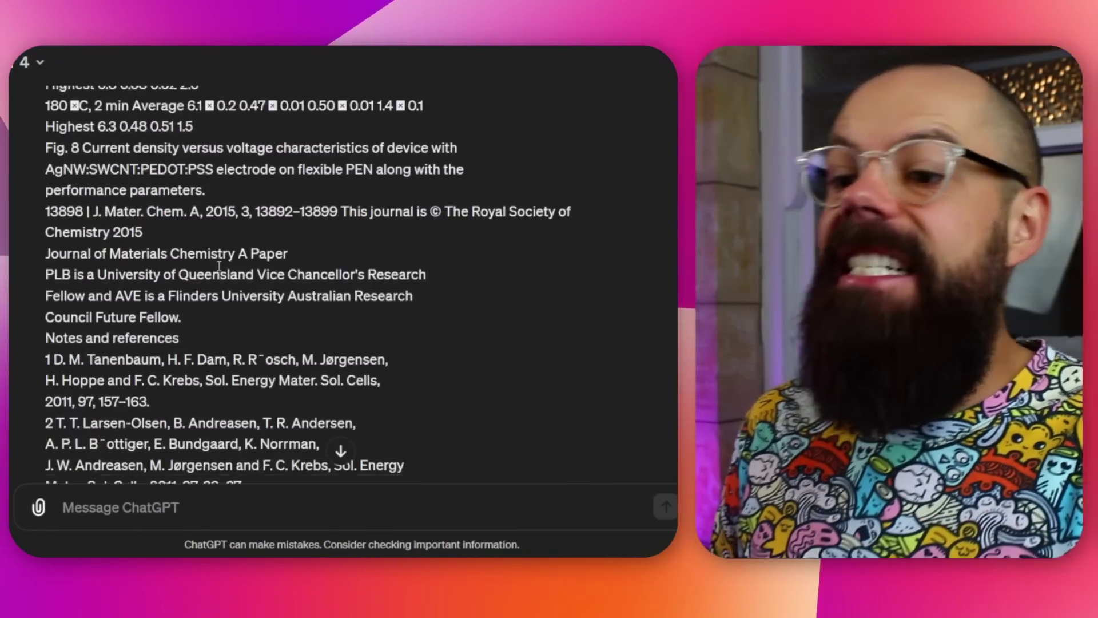
scroll(219, 266, "down", 20)
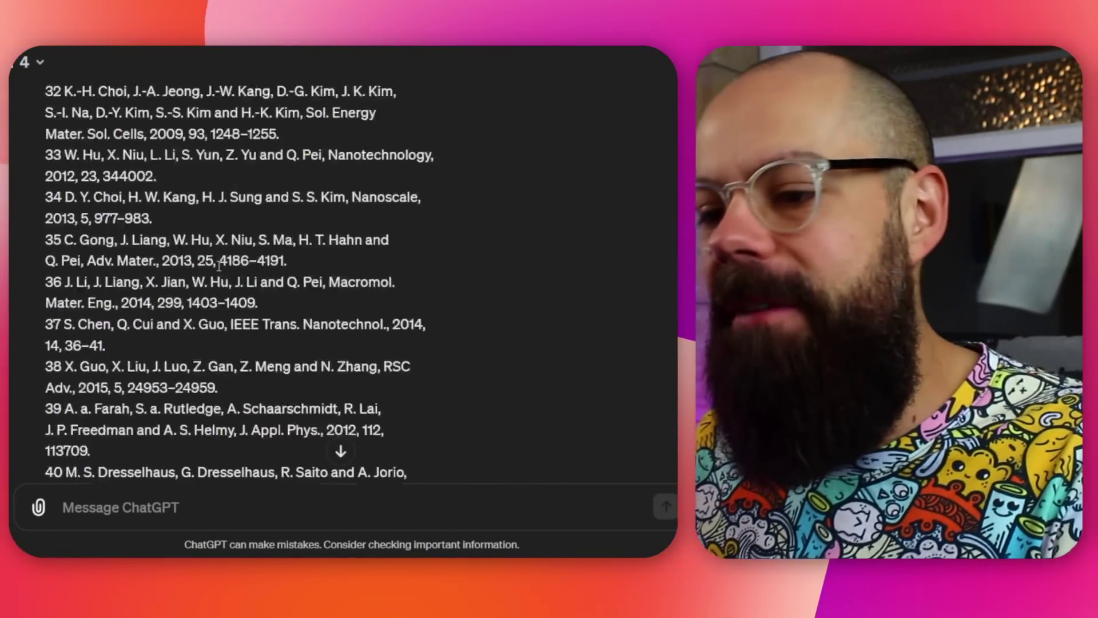
scroll(219, 266, "down", 5)
scroll(218, 265, "up", 2)
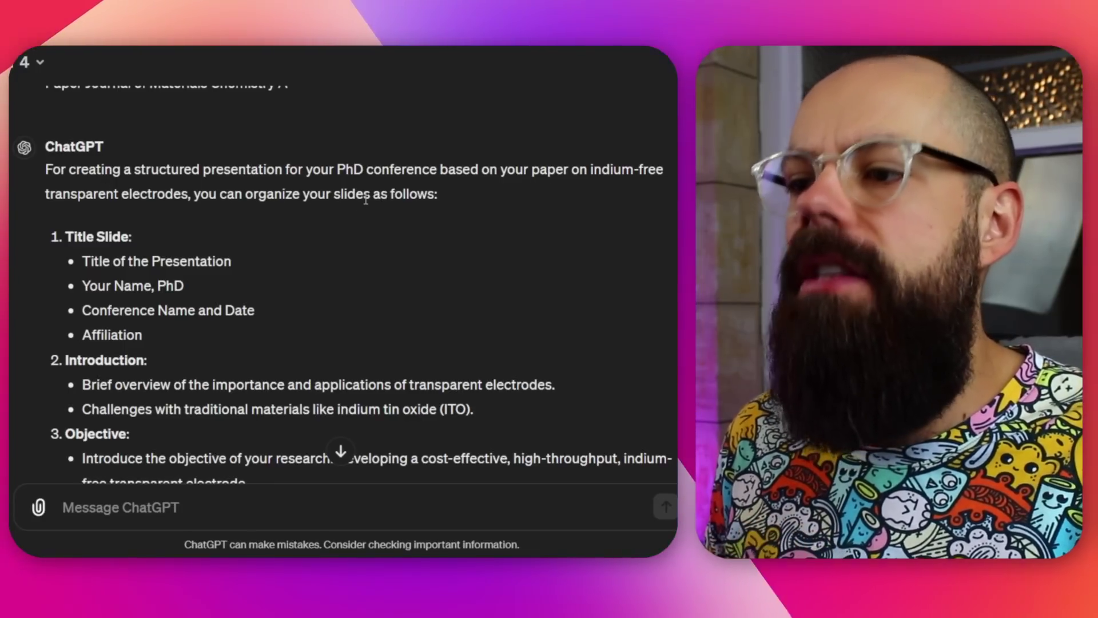
Read ChatGPT's suggested presentation structure and the follow-up prompt asking for an outline with content for 10 slides
scroll(98, 237, "down", 3)
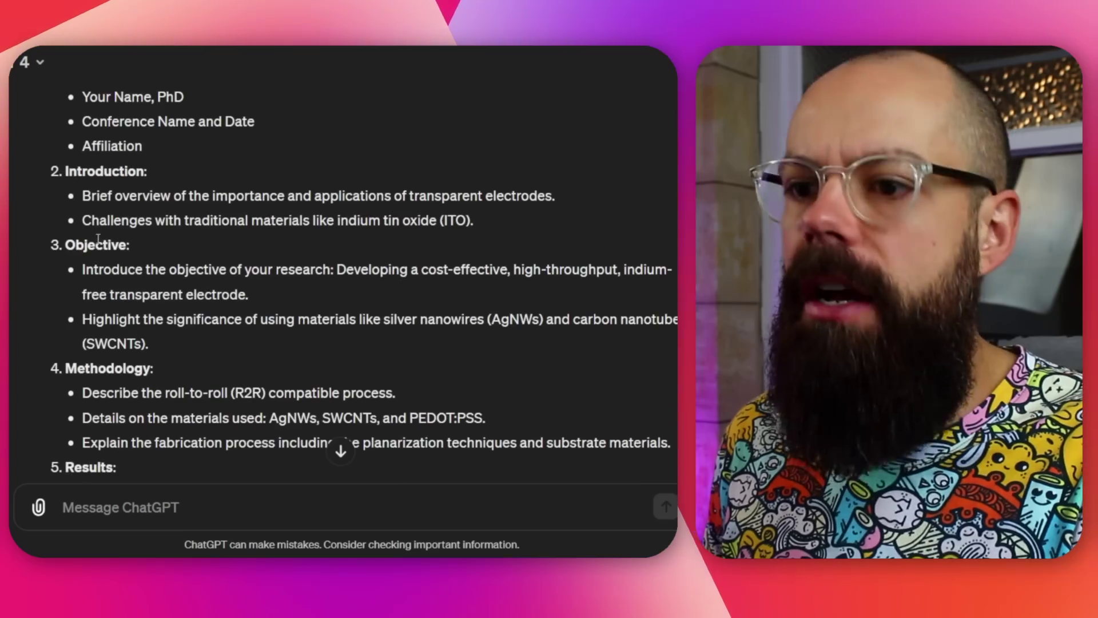
scroll(105, 242, "down", 7)
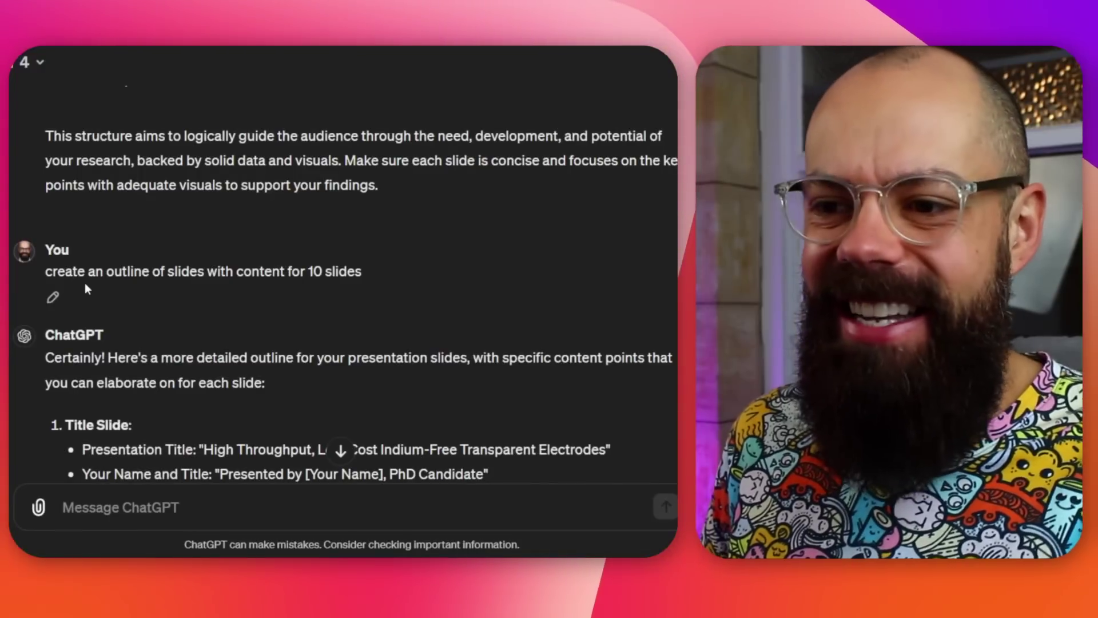
left_click(170, 273)
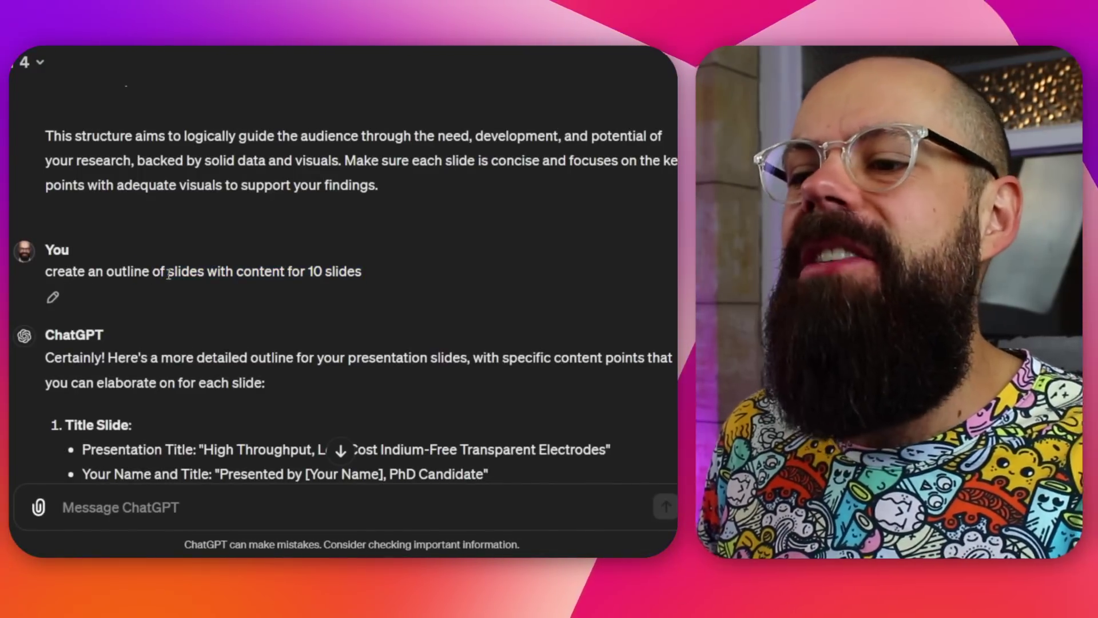
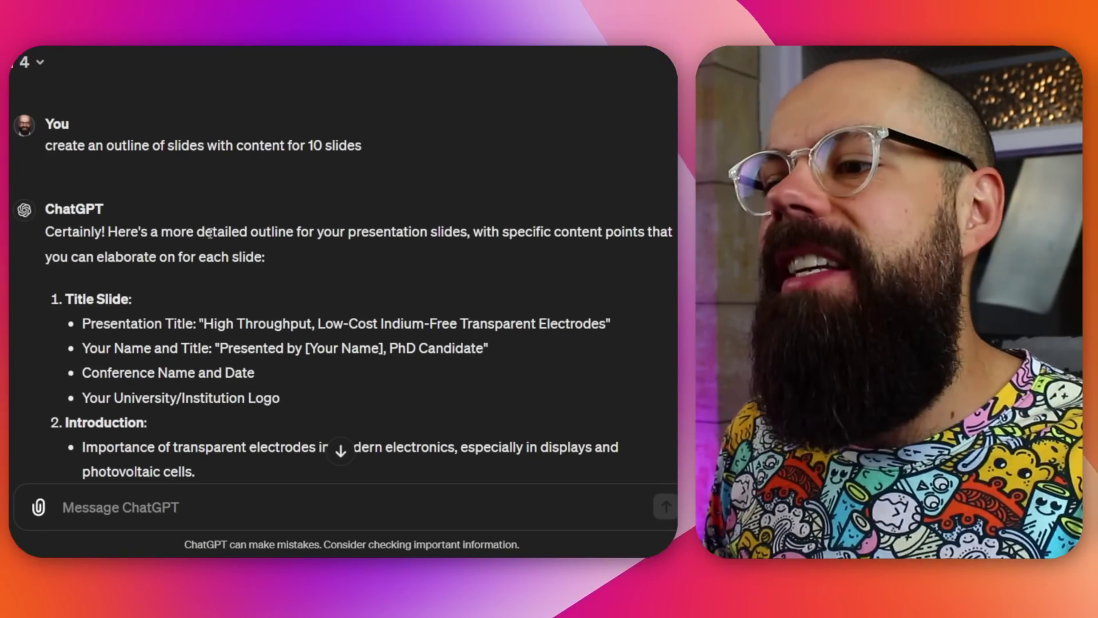
Review the detailed 10-slide outline from the Title Slide through to Conclusion and Q&A
scroll(262, 232, "down", 2)
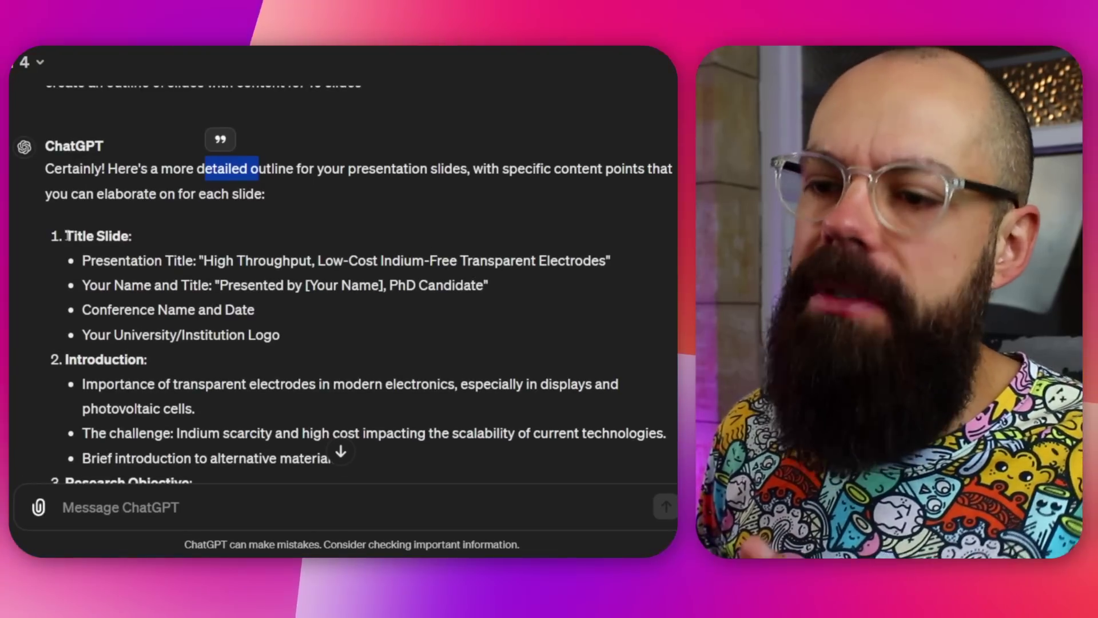
left_click_drag(105, 231, 213, 267)
scroll(111, 293, "down", 2)
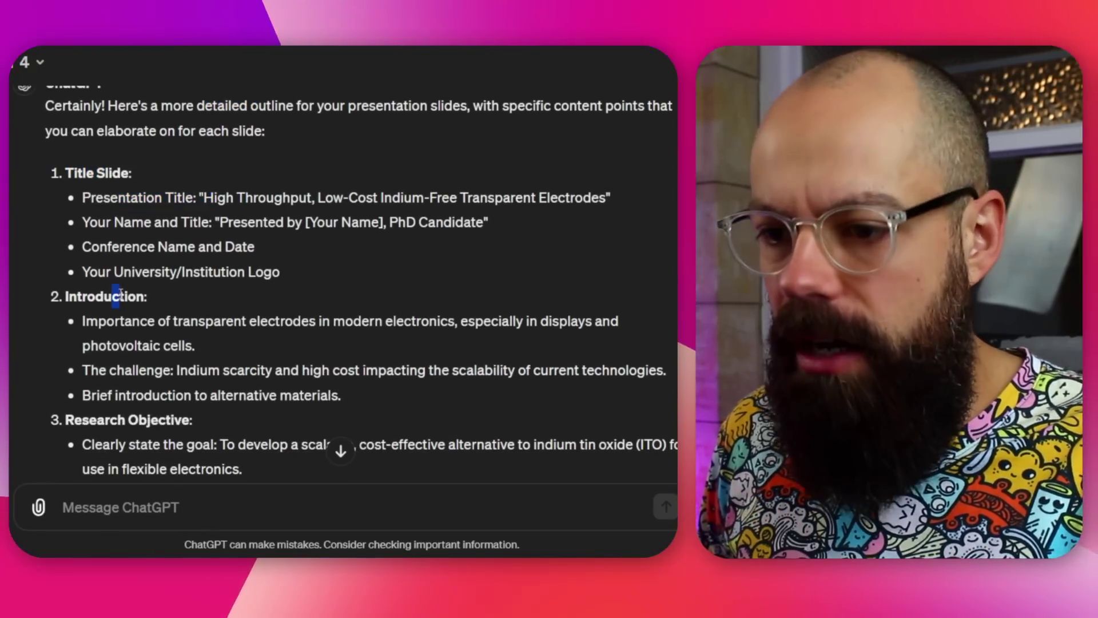
scroll(118, 293, "down", 4)
scroll(129, 294, "down", 10)
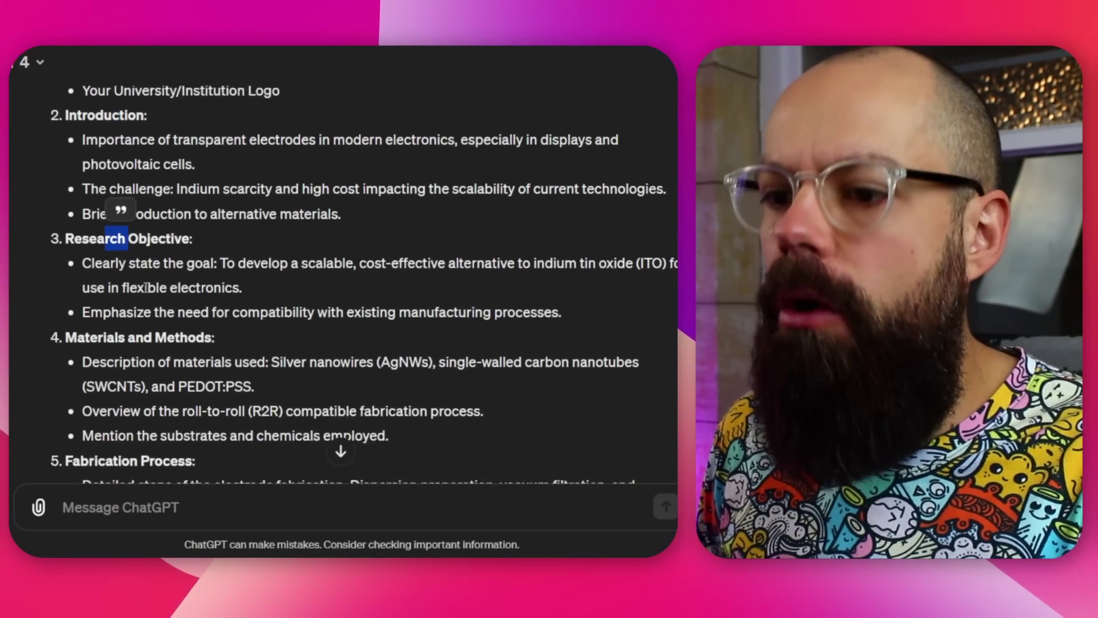
scroll(116, 223, "up", 4)
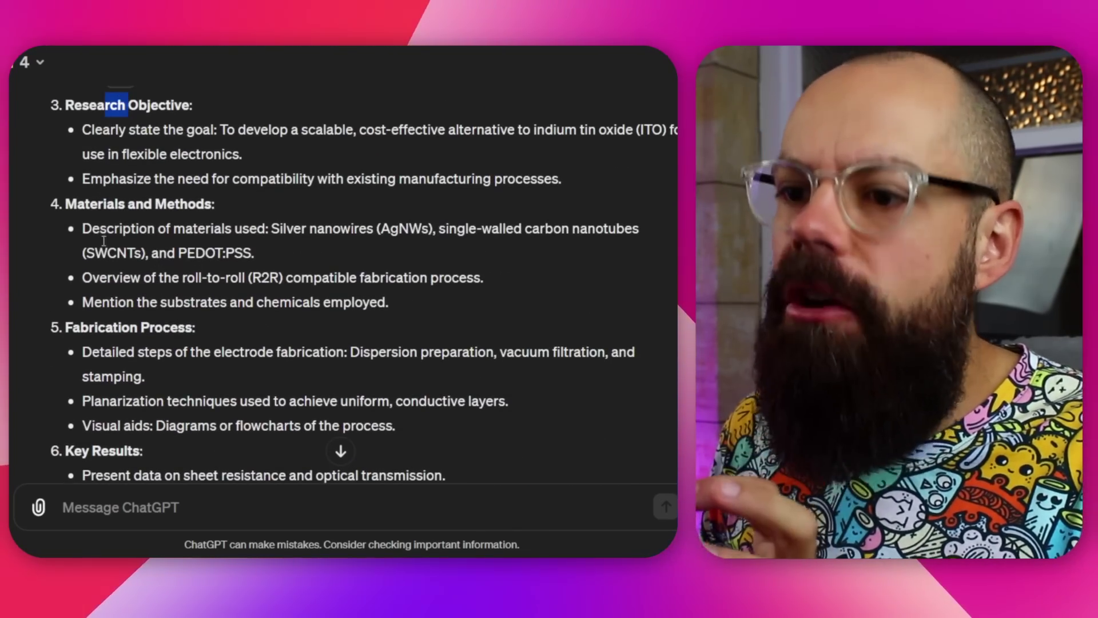
left_click_drag(145, 235, 232, 246)
scroll(201, 284, "down", 10)
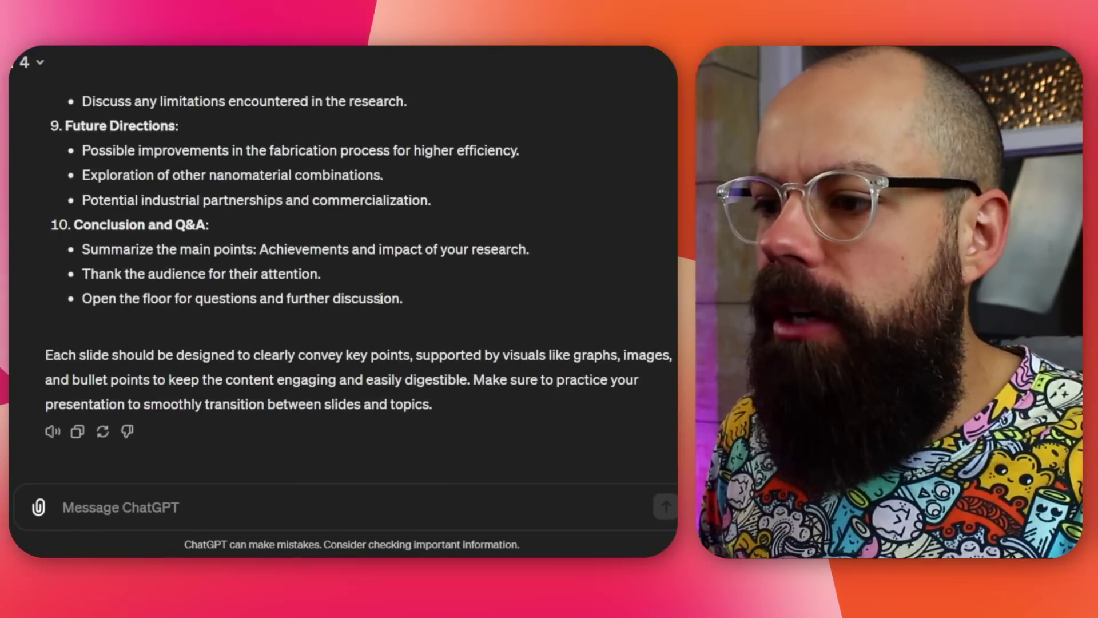
Select text at the end of the ChatGPT outline, then switch to Gamma and start a new AI creation from pasted text
left_click_drag(357, 292, 202, 199)
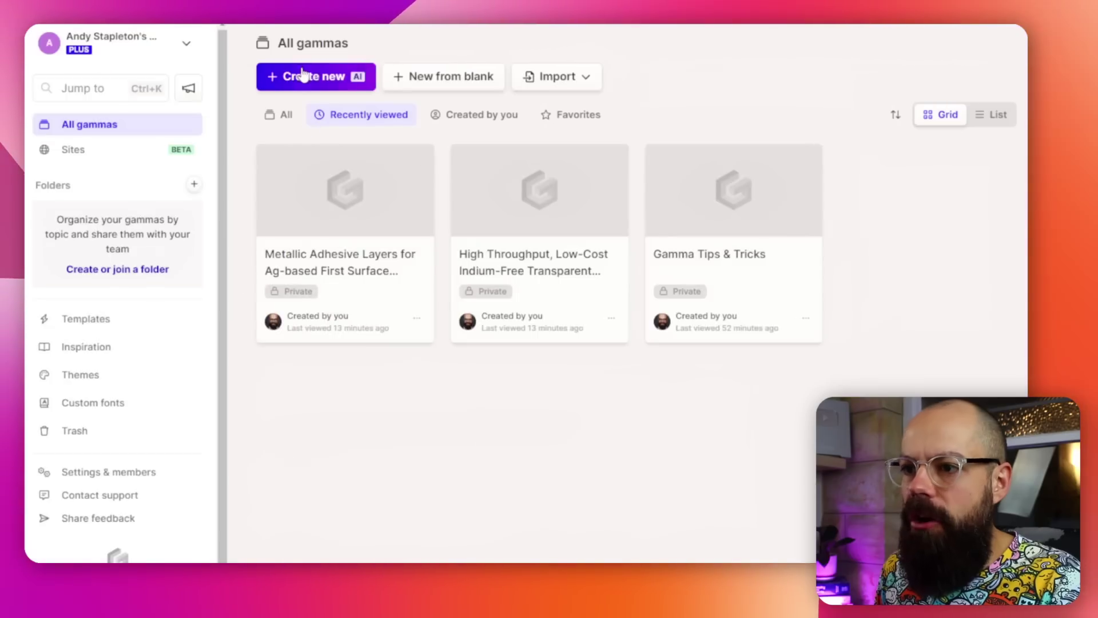
left_click(307, 76)
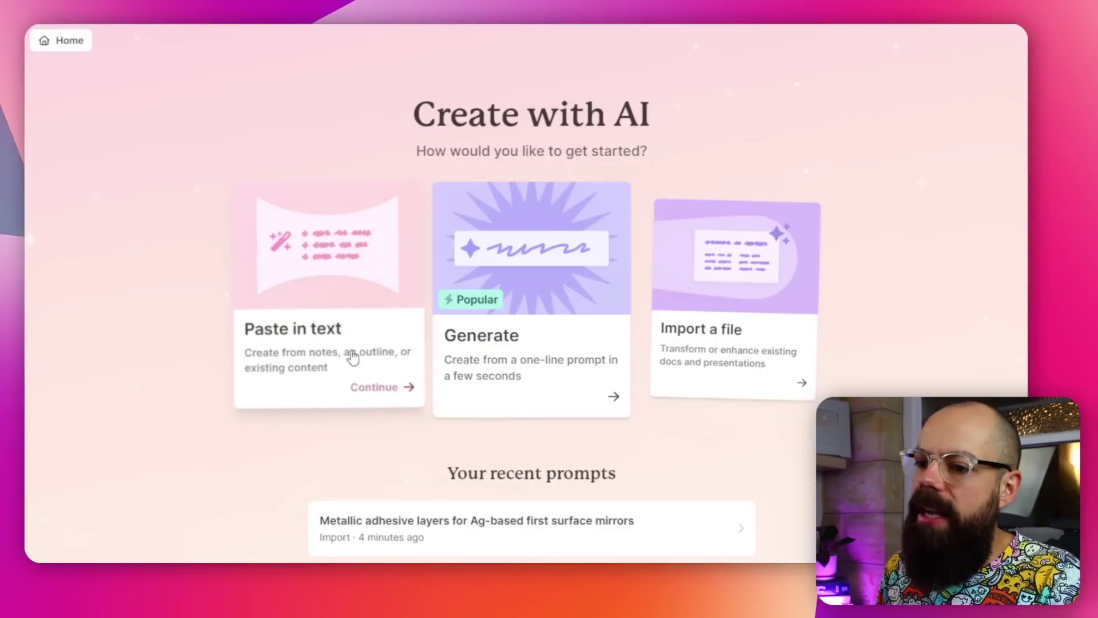
left_click(332, 266)
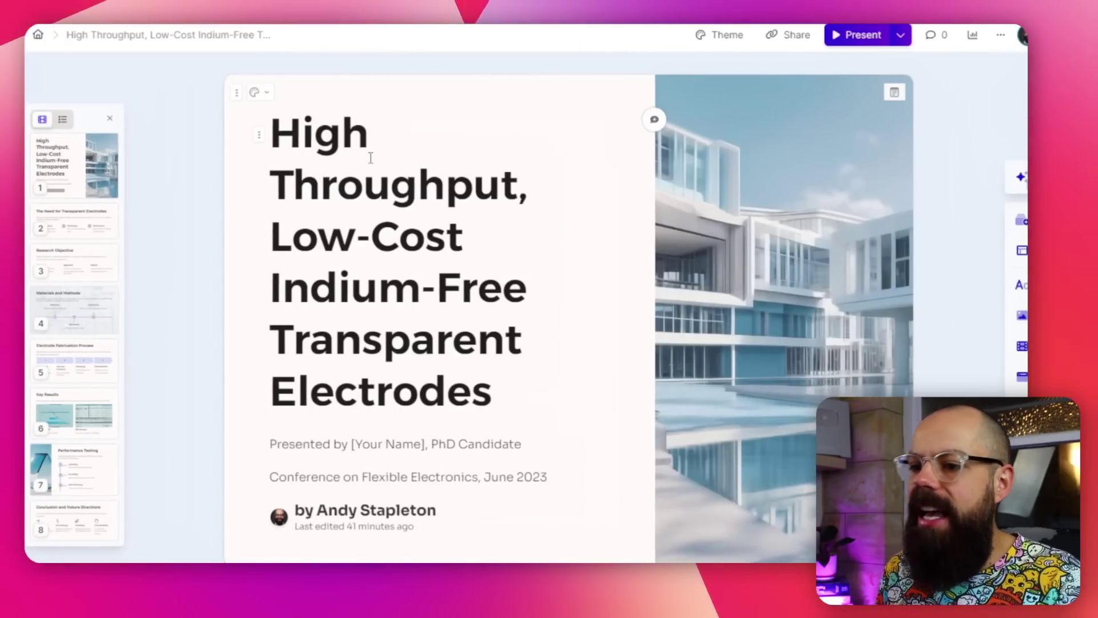
Review the High Throughput, Low-Cost Indium-Free Transparent Electrodes deck from the title slide through Materials and Methods
scroll(371, 158, "down", 7)
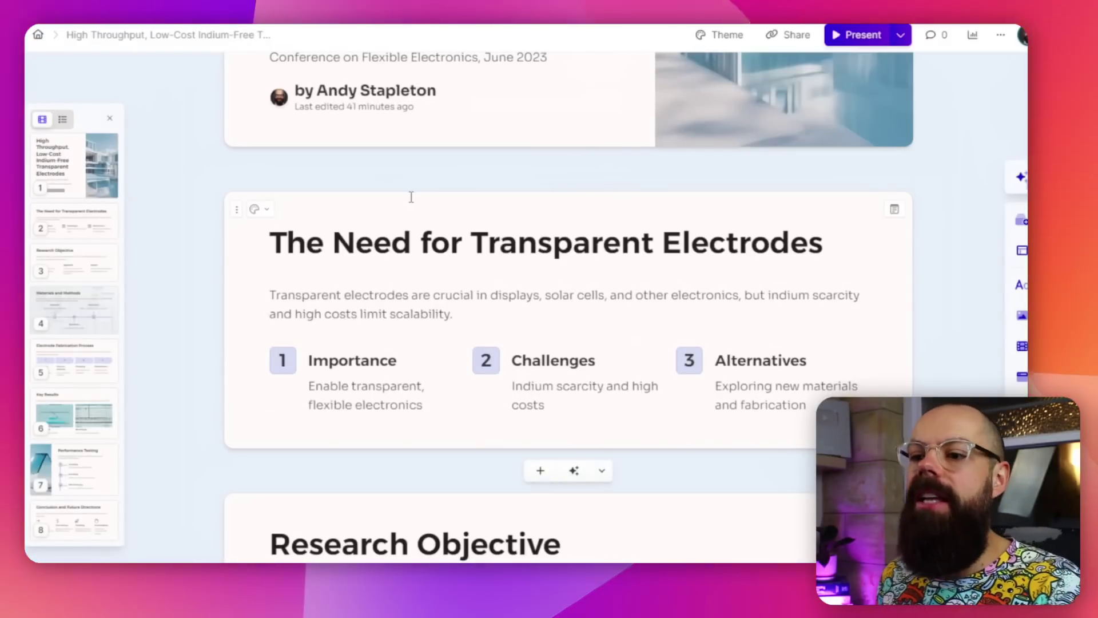
left_click_drag(302, 247, 483, 246)
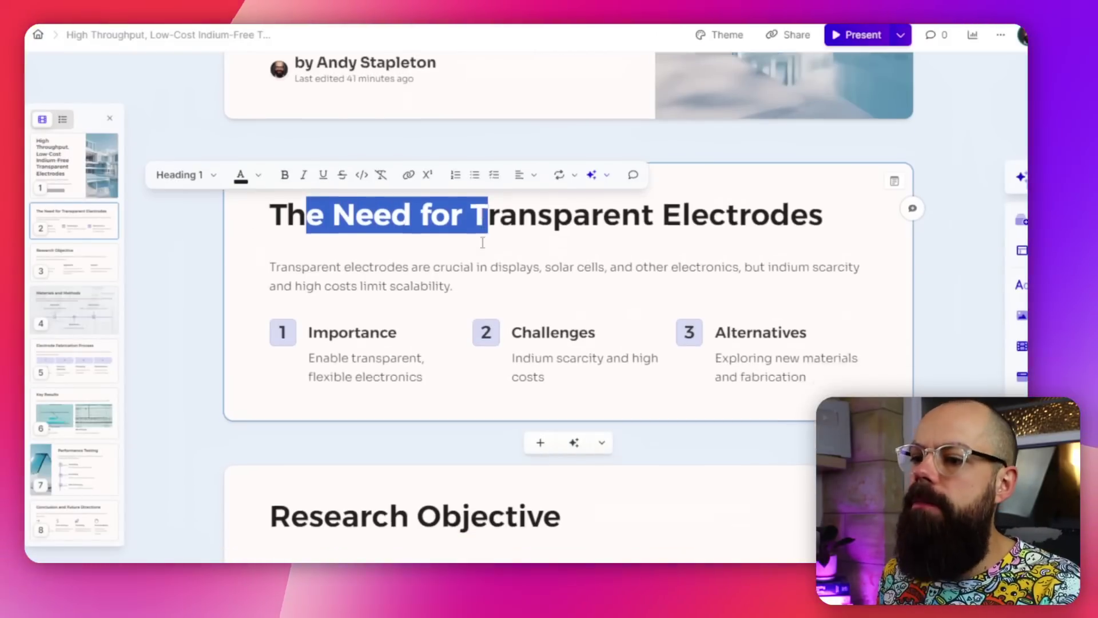
scroll(479, 242, "down", 5)
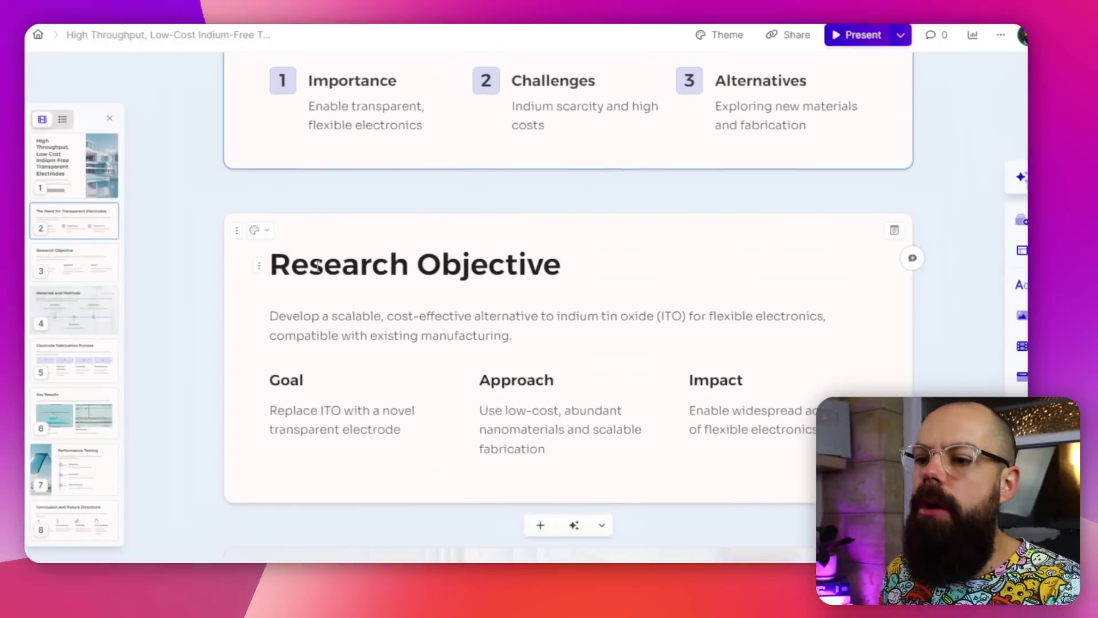
left_click_drag(417, 264, 310, 264)
scroll(312, 267, "down", 3)
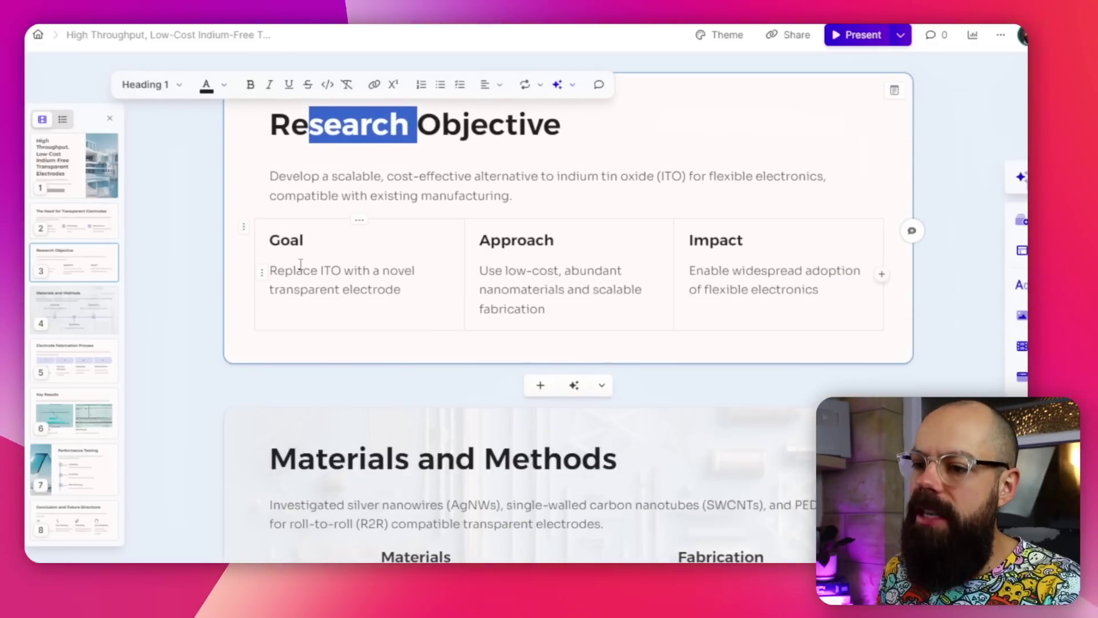
left_click(298, 268)
scroll(732, 266, "down", 3)
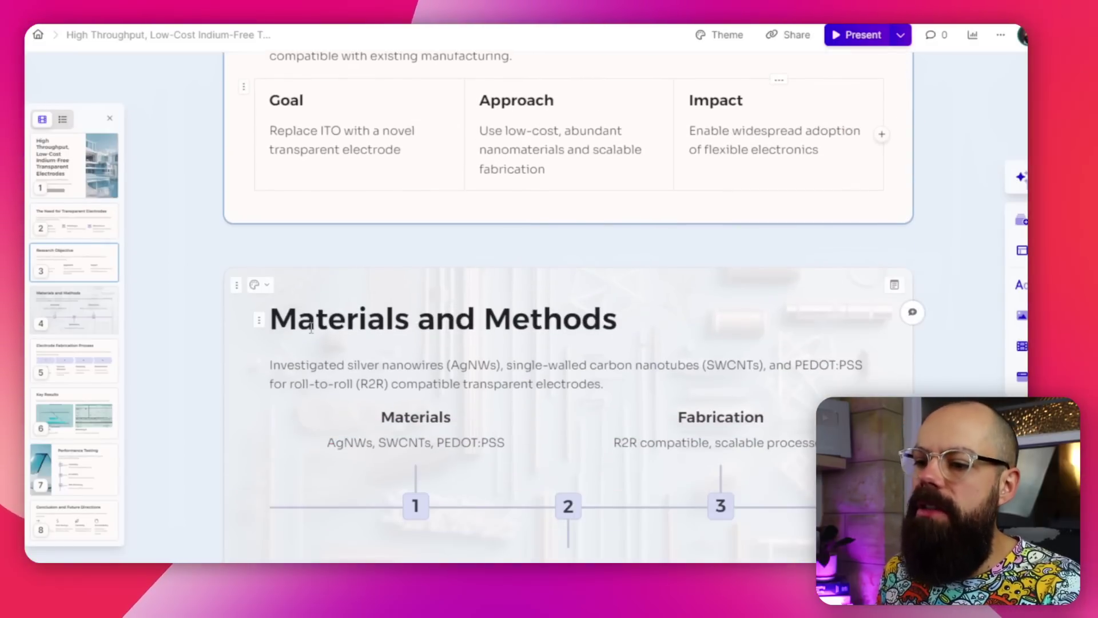
scroll(314, 334, "down", 4)
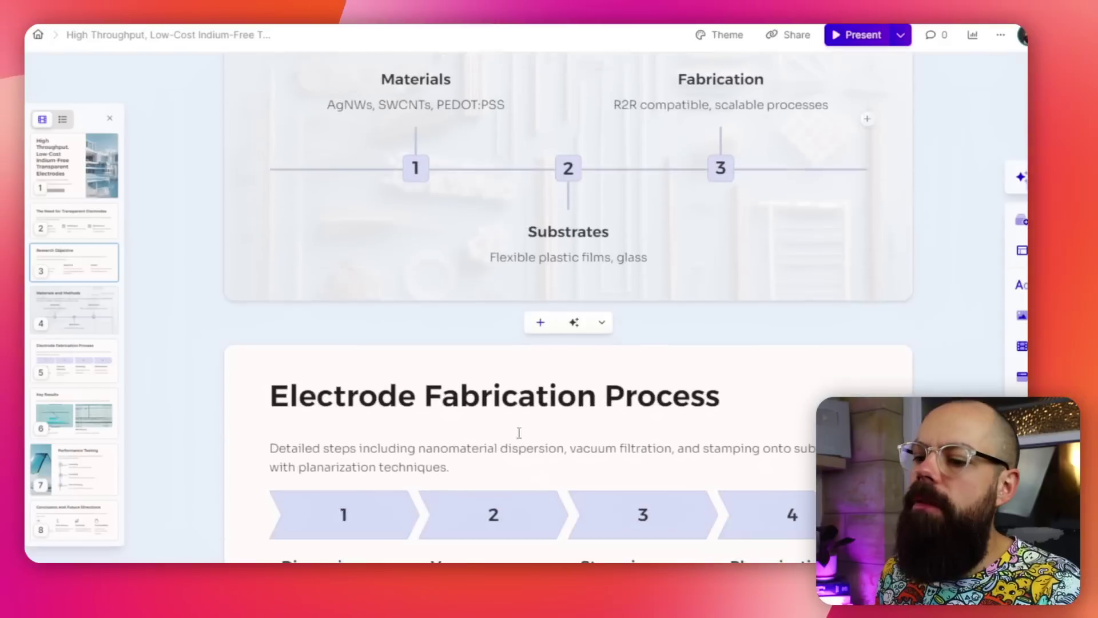
Examine the Electrode Fabrication Process, Key Results and Performance Testing slides
scroll(496, 371, "down", 3)
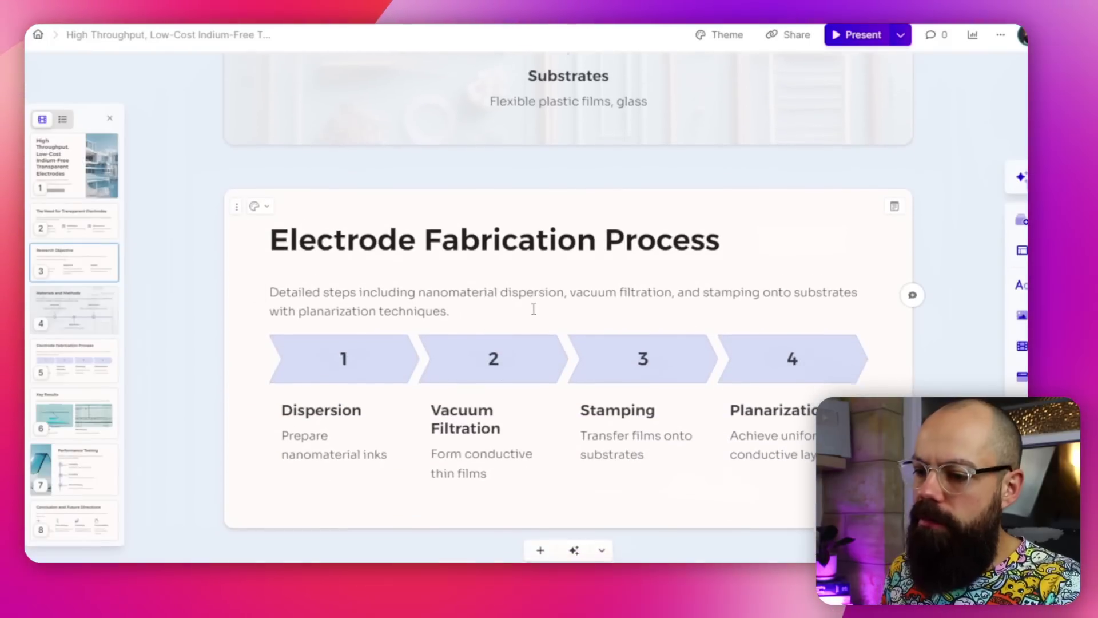
scroll(346, 252, "down", 3)
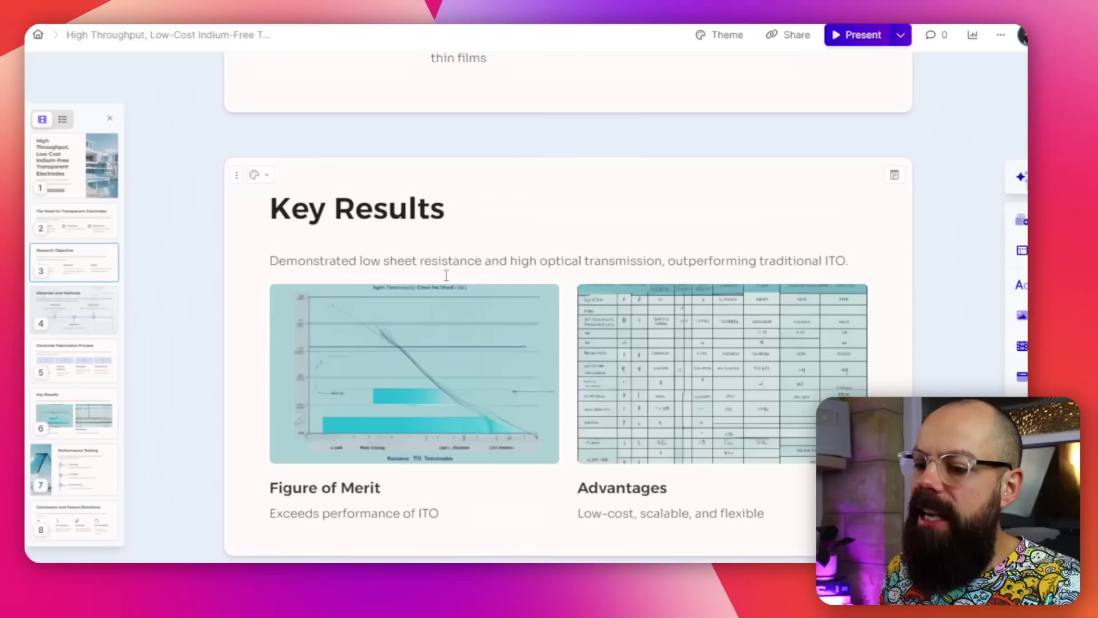
scroll(376, 363, "down", 3)
scroll(661, 363, "down", 8)
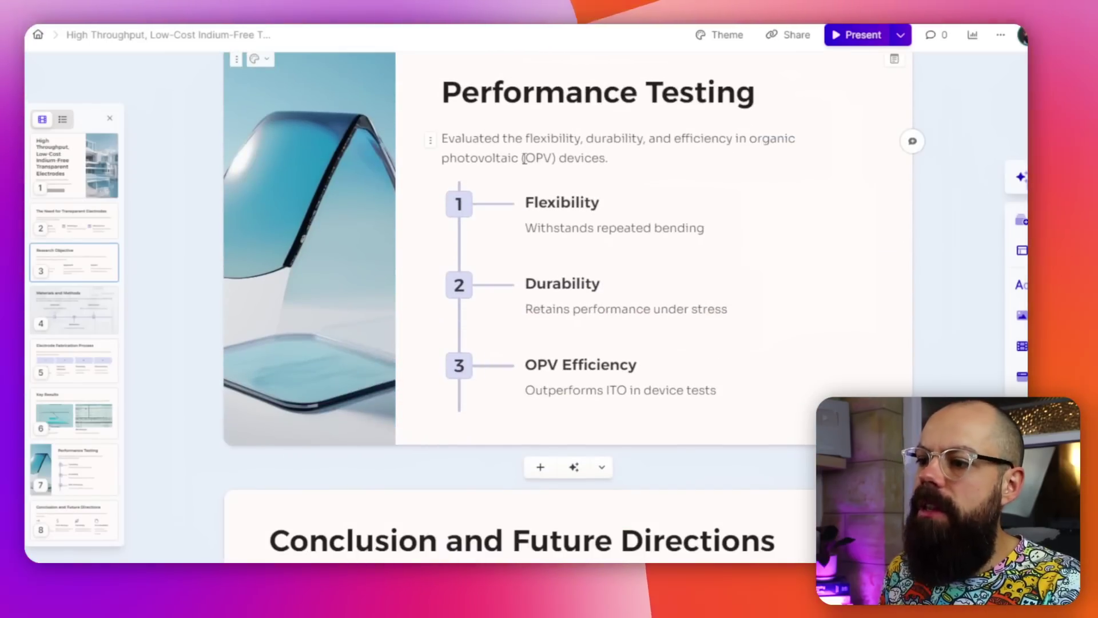
left_click_drag(526, 202, 556, 198)
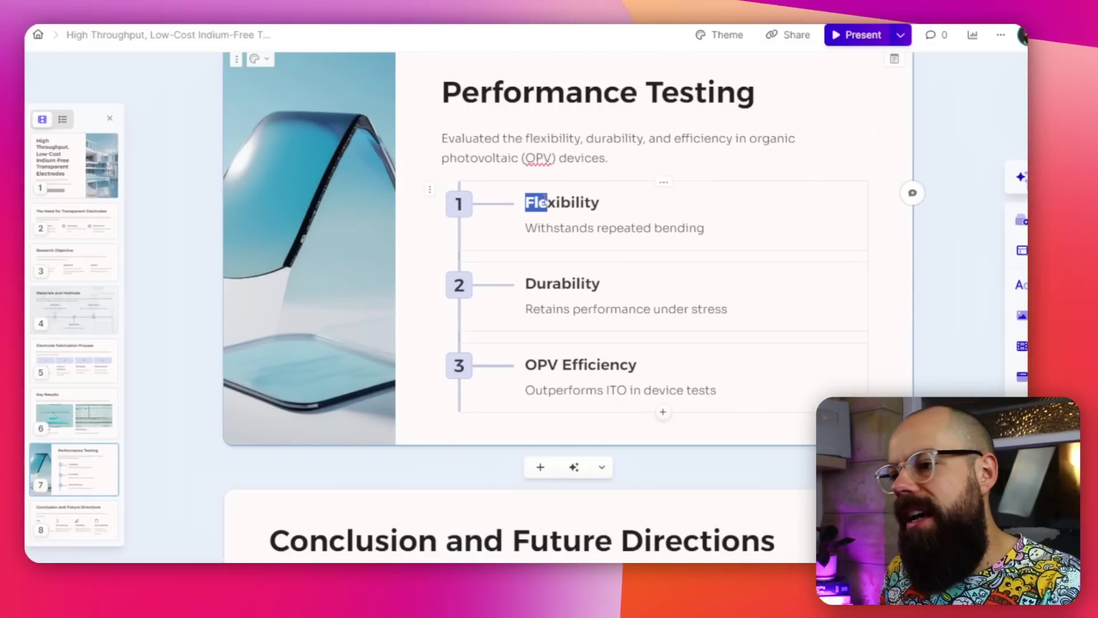